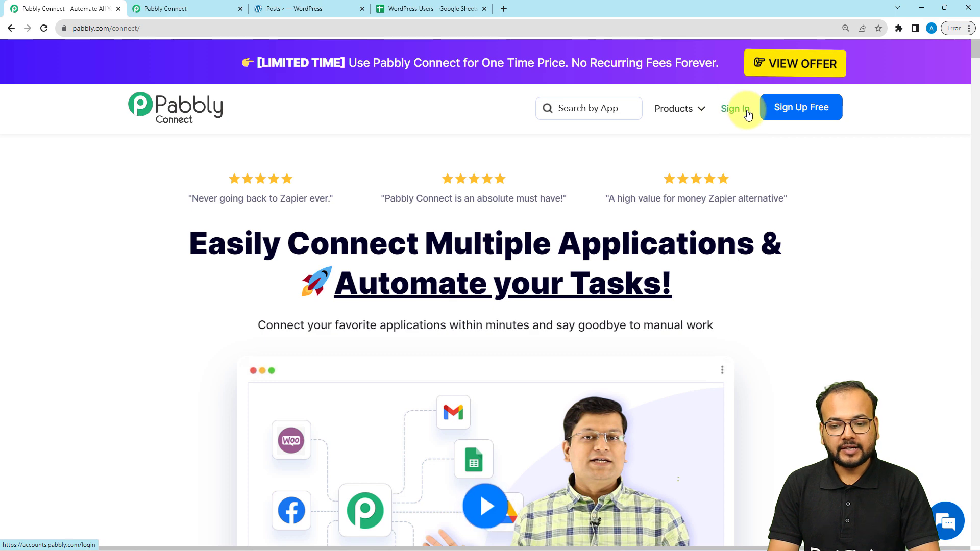
Create a workflow named "Create WordPress Users from Google Sheets" from the Pabbly Connect dashboard.
{"action": "left_click", "coordinate": [149, 7]}
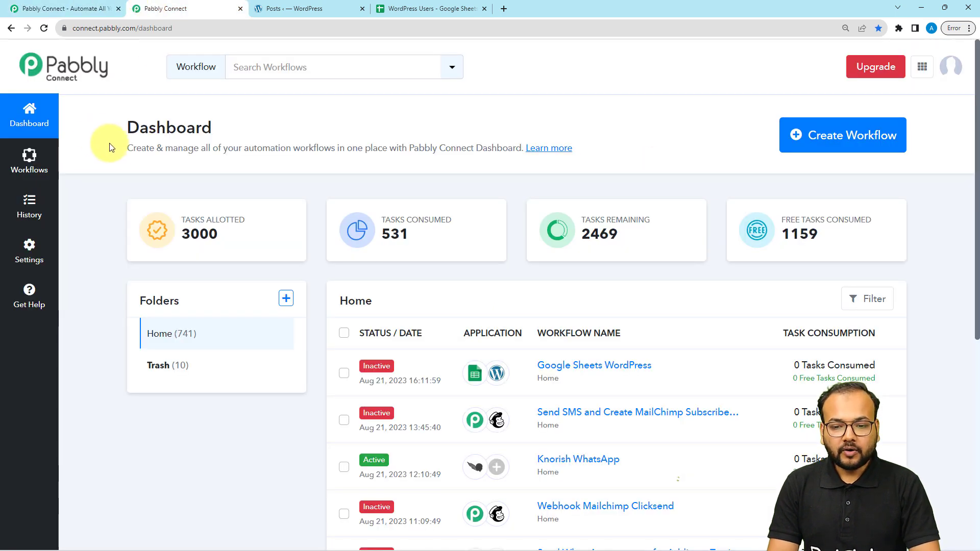
{"action": "left_click", "coordinate": [833, 138]}
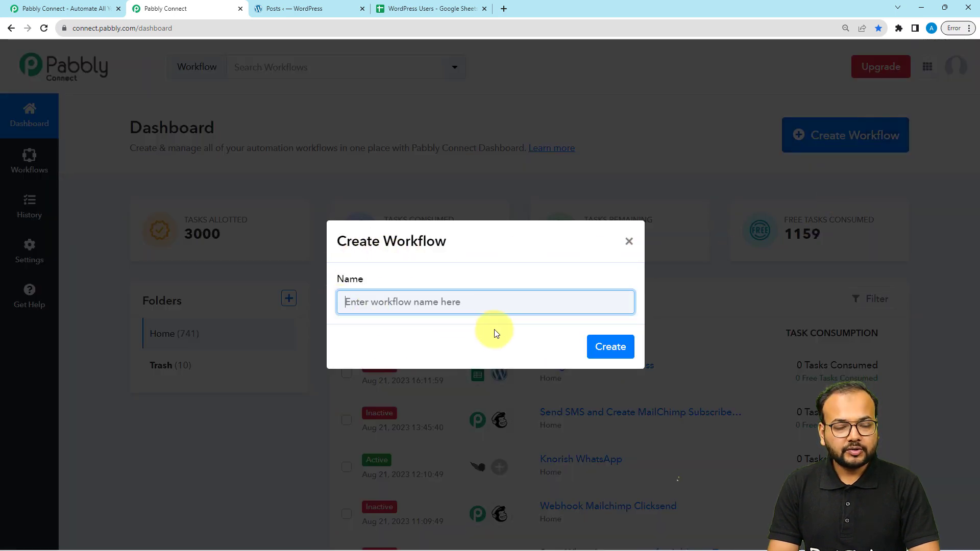
{"action": "type", "text": "Create WordPress Users from Google Sheets"}
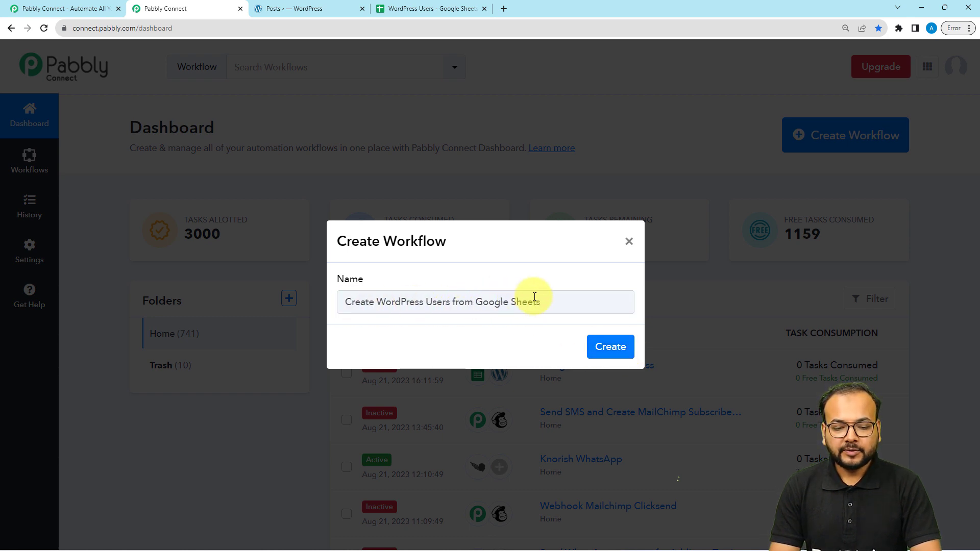
{"action": "left_click", "coordinate": [590, 352]}
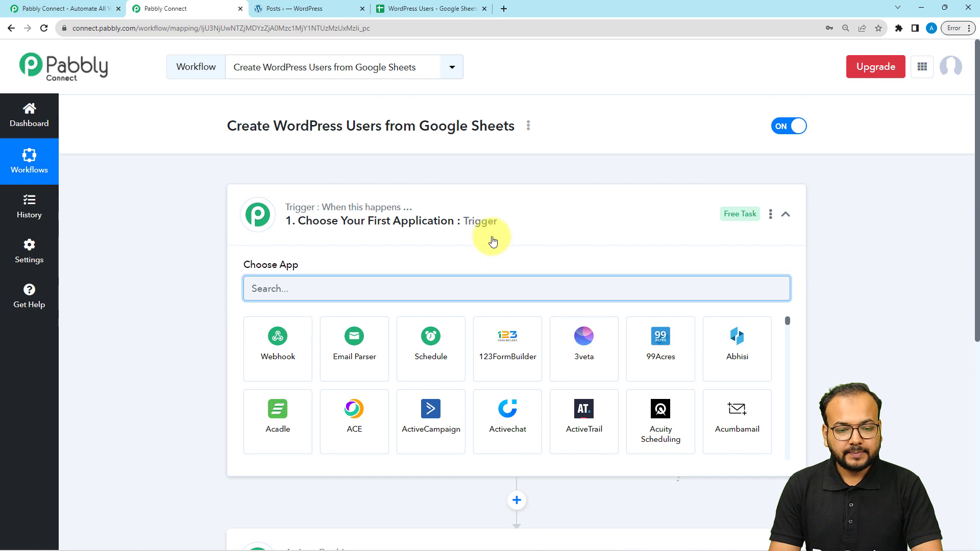
Examine the workflow's collapsed trigger and action cards, the WordPress Users spreadsheet and the WordPress Posts page.
{"action": "left_click", "coordinate": [486, 198]}
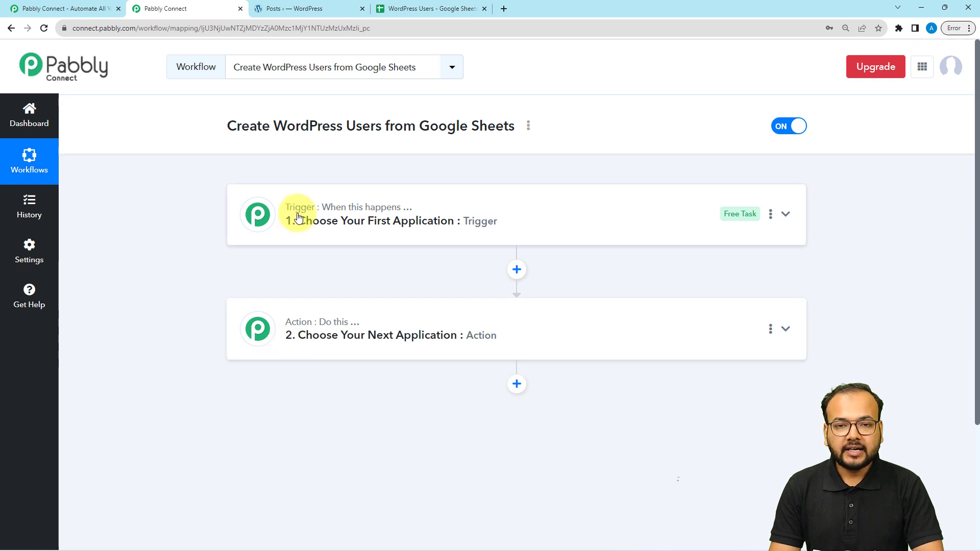
{"action": "mouse_move", "coordinate": [299, 216]}
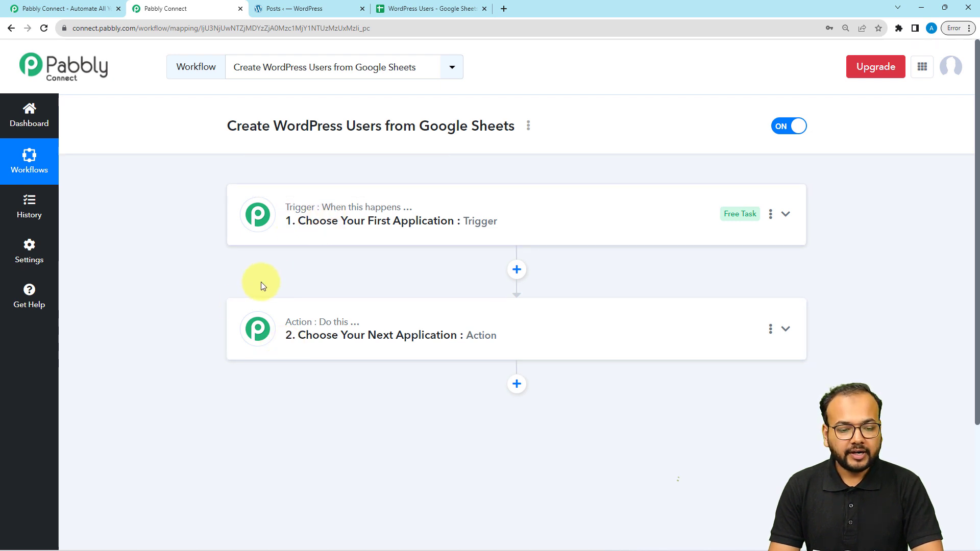
{"action": "mouse_move", "coordinate": [302, 330]}
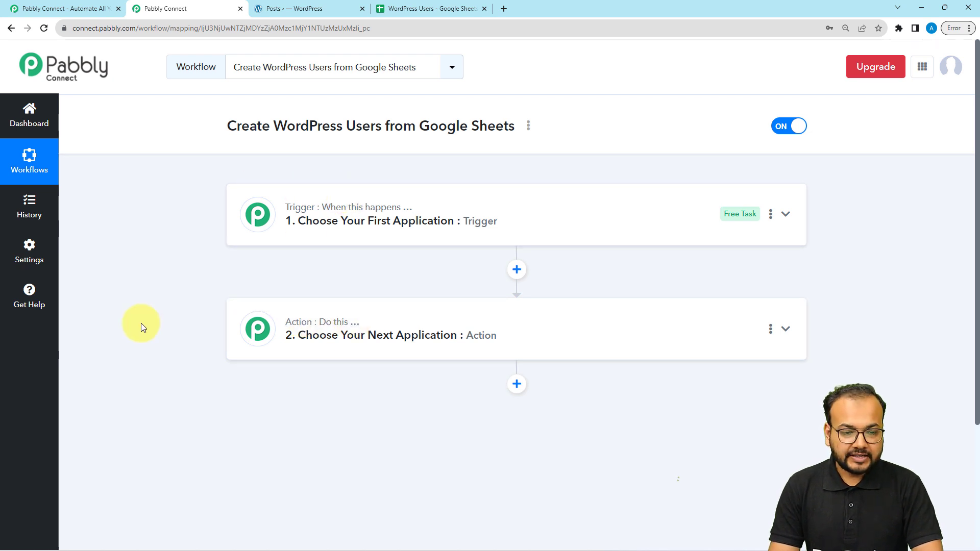
{"action": "left_click", "coordinate": [425, 9]}
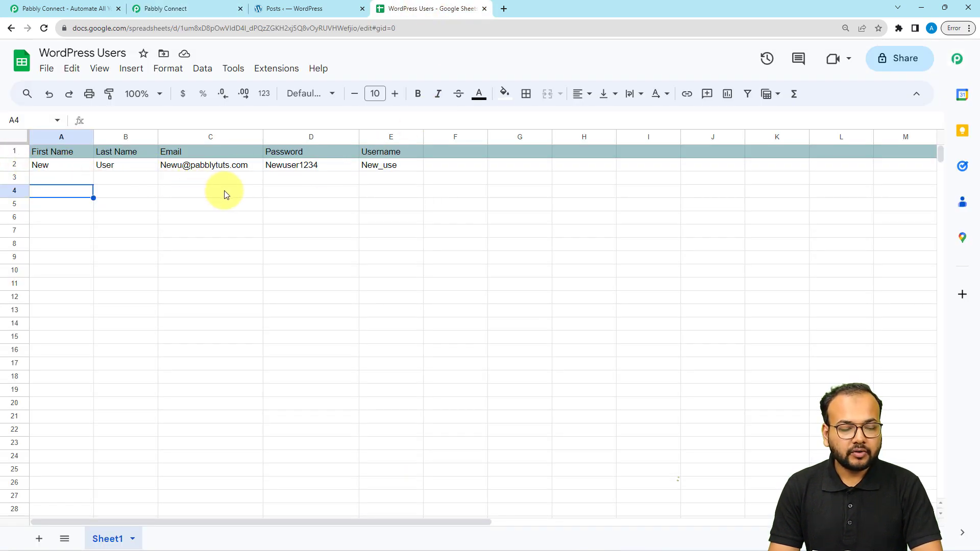
{"action": "left_click", "coordinate": [212, 7]}
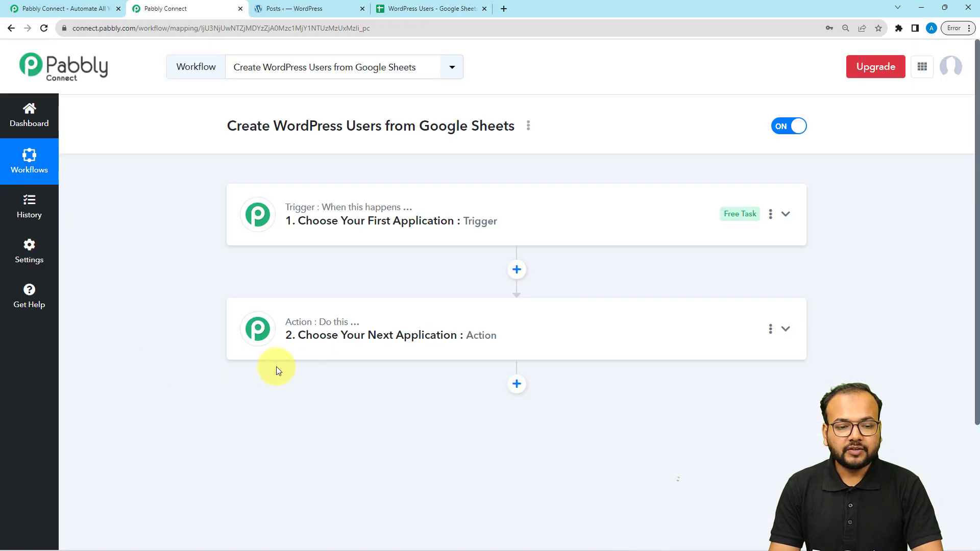
{"action": "left_click", "coordinate": [400, 9]}
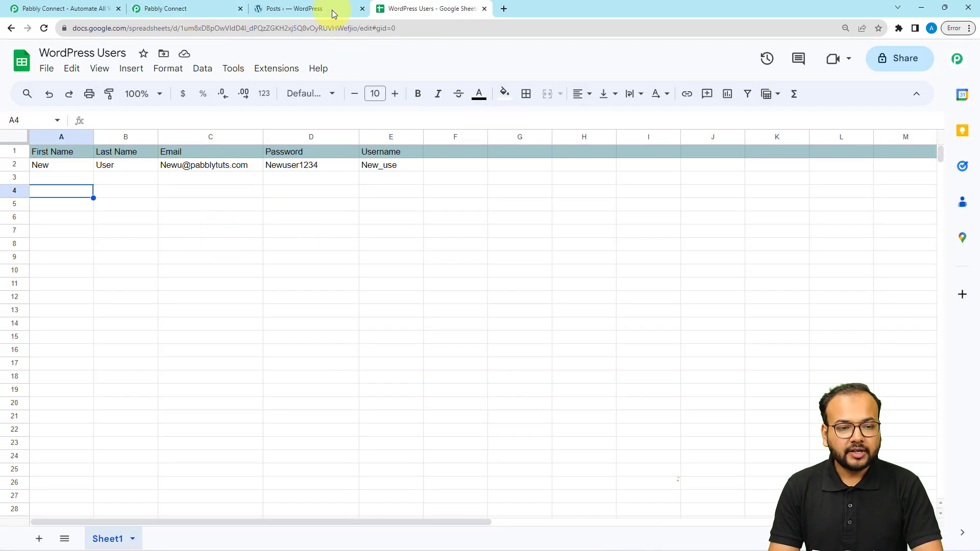
{"action": "left_click", "coordinate": [309, 9]}
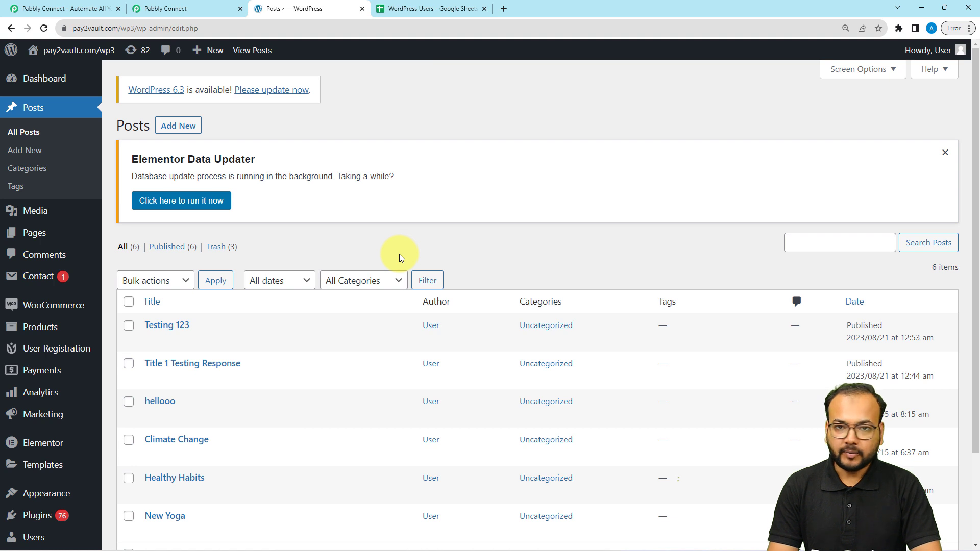
{"action": "left_click", "coordinate": [214, 8]}
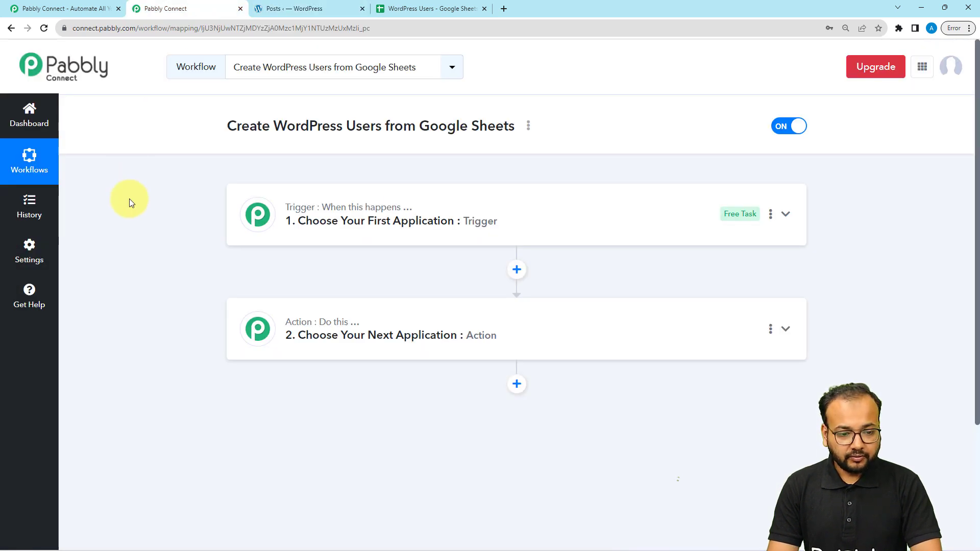
Set the workflow's trigger to Google Sheets with the New or Updated Spreadsheet Row event.
{"action": "left_click", "coordinate": [303, 220]}
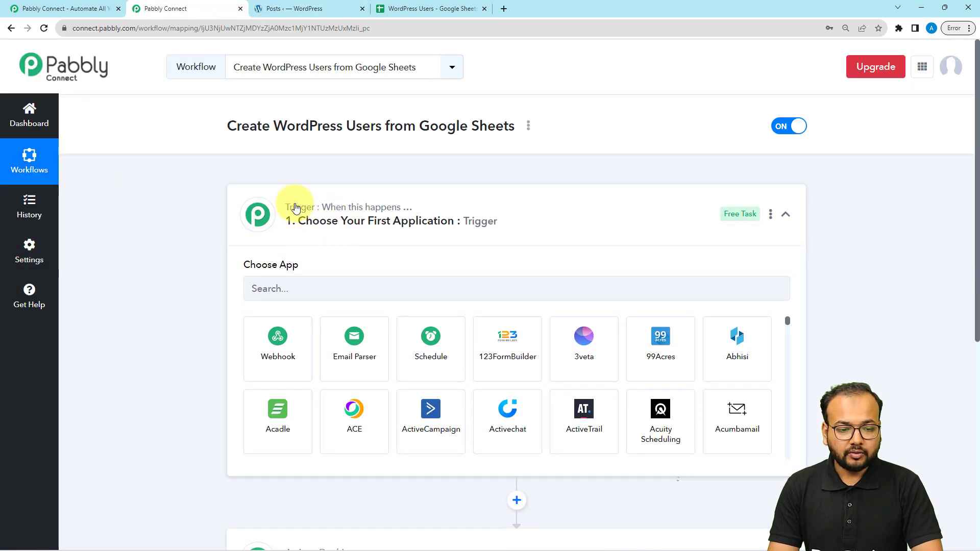
{"action": "left_click", "coordinate": [312, 295]}
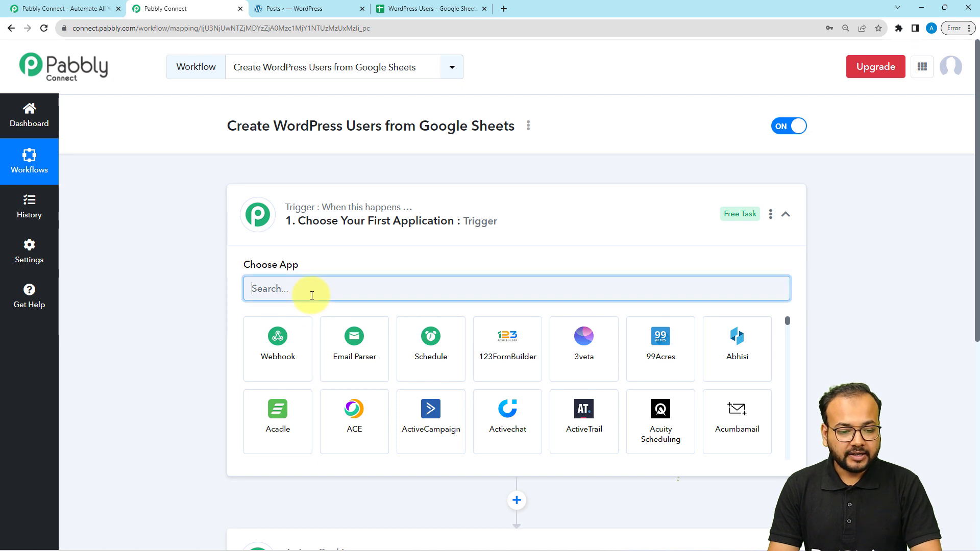
{"action": "type", "text": "sh"}
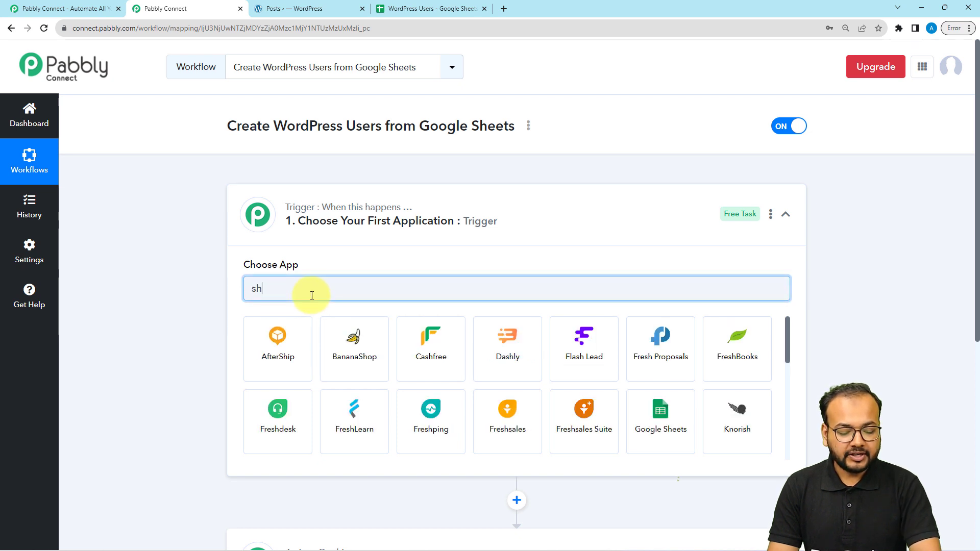
{"action": "type", "text": "ee"}
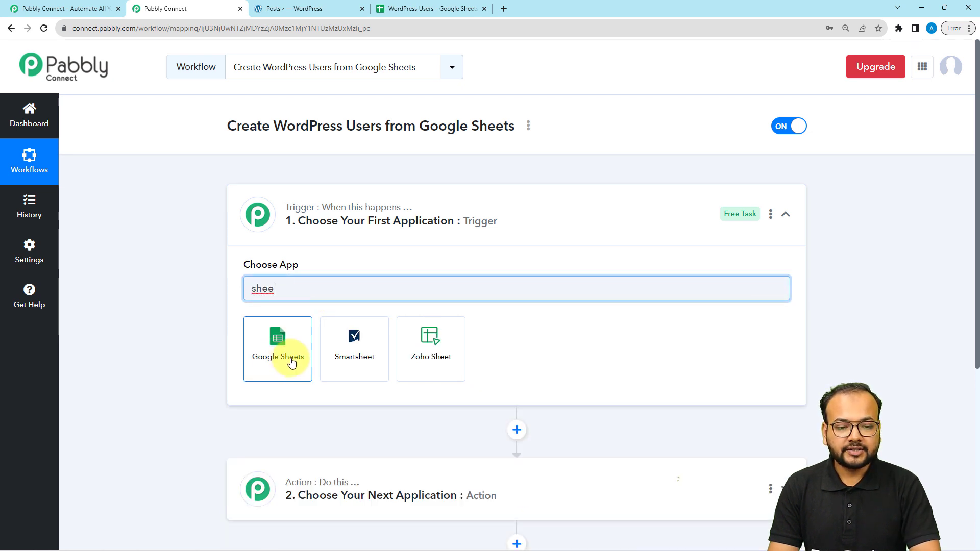
{"action": "left_click", "coordinate": [291, 360]}
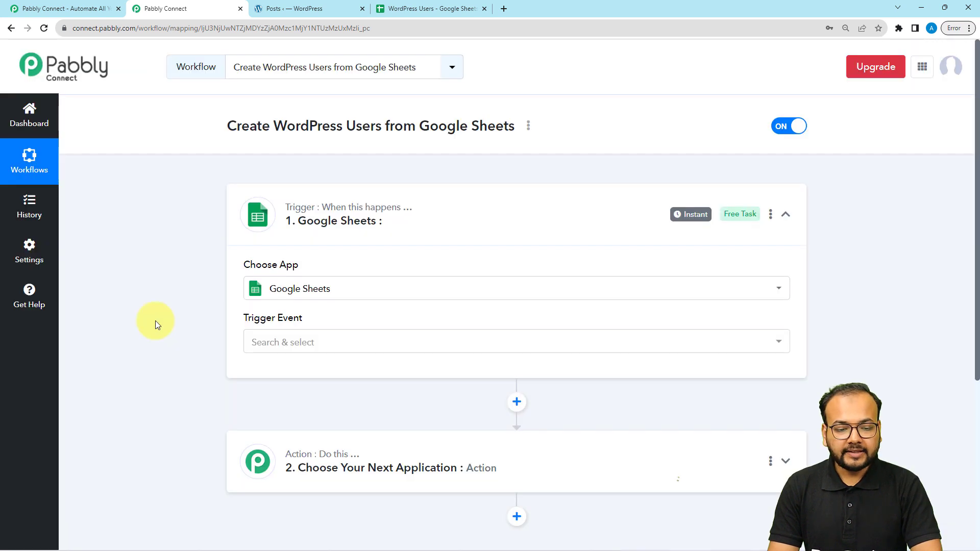
{"action": "scroll", "coordinate": [155, 321], "scroll_direction": "down", "scroll_amount": 1}
{"action": "left_click", "coordinate": [259, 291]}
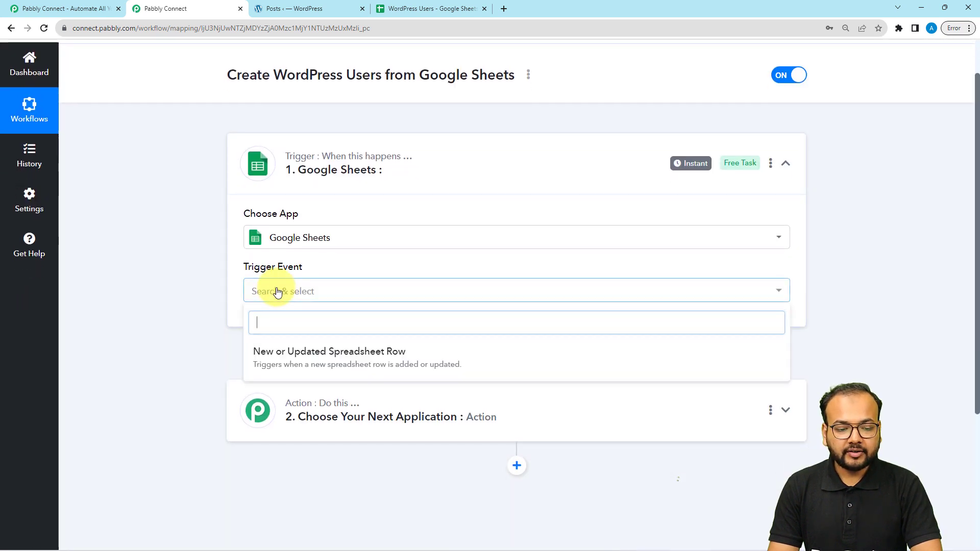
{"action": "left_click", "coordinate": [328, 351]}
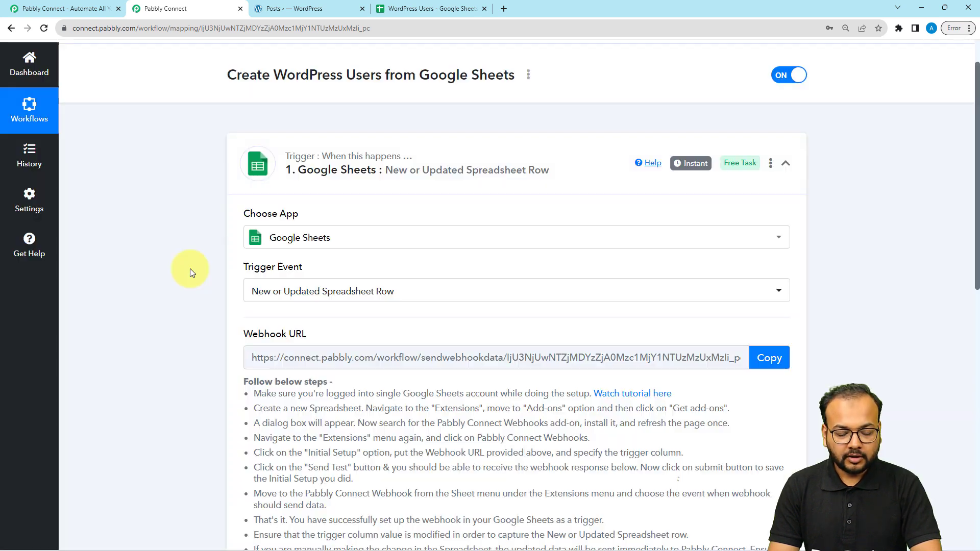
Consult the Google Sheets webhook setup instructions and their linked tutorial video, and copy the trigger's webhook URL.
{"action": "scroll", "coordinate": [190, 269], "scroll_direction": "down", "scroll_amount": 2}
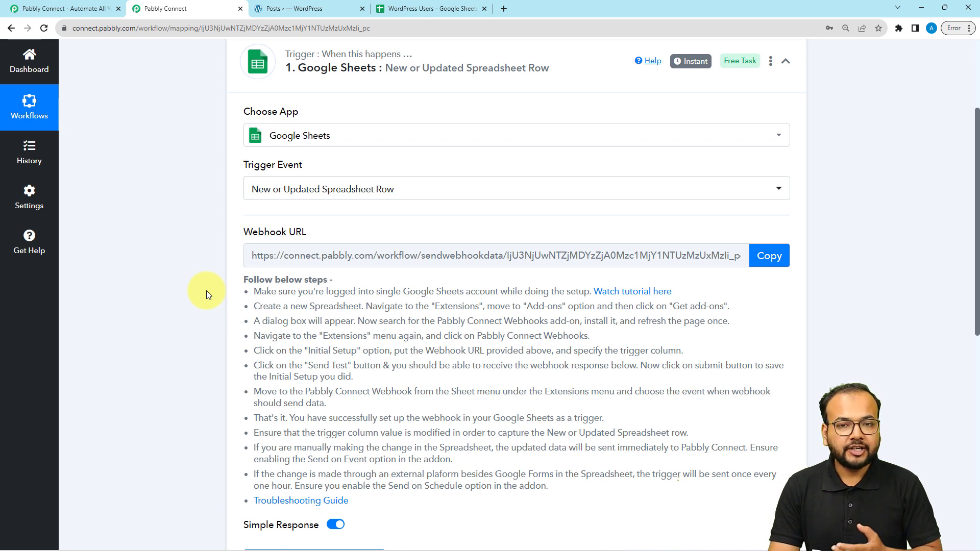
{"action": "scroll", "coordinate": [221, 330], "scroll_direction": "down", "scroll_amount": 2}
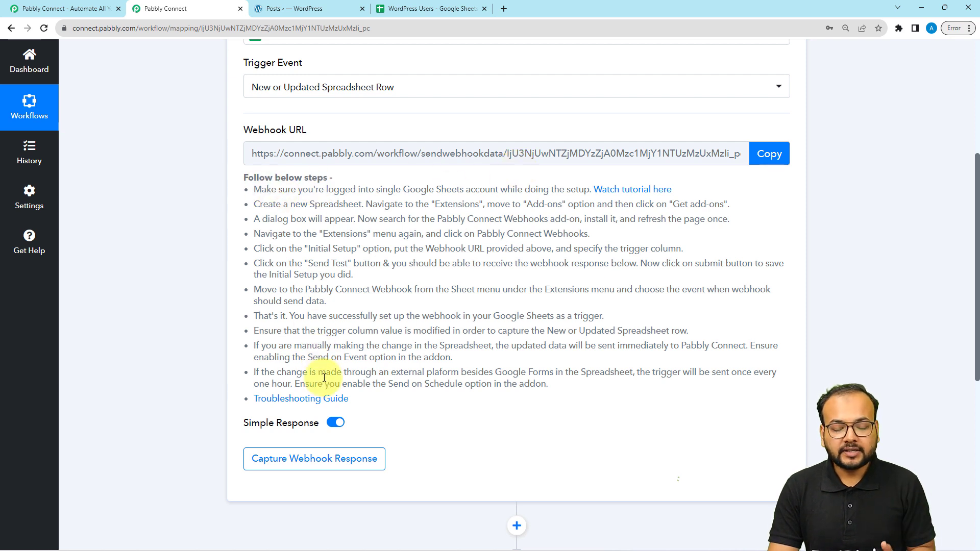
{"action": "left_click", "coordinate": [618, 190]}
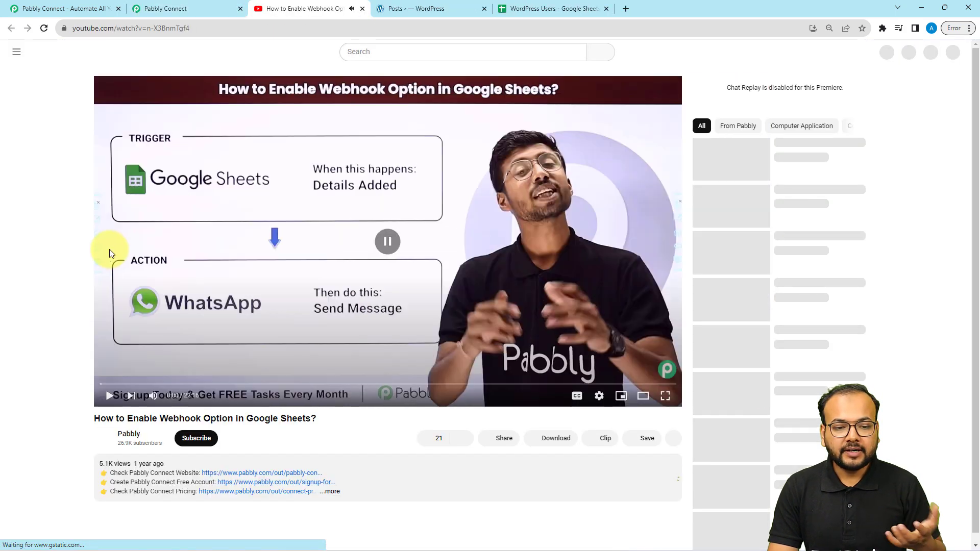
{"action": "left_click", "coordinate": [210, 8]}
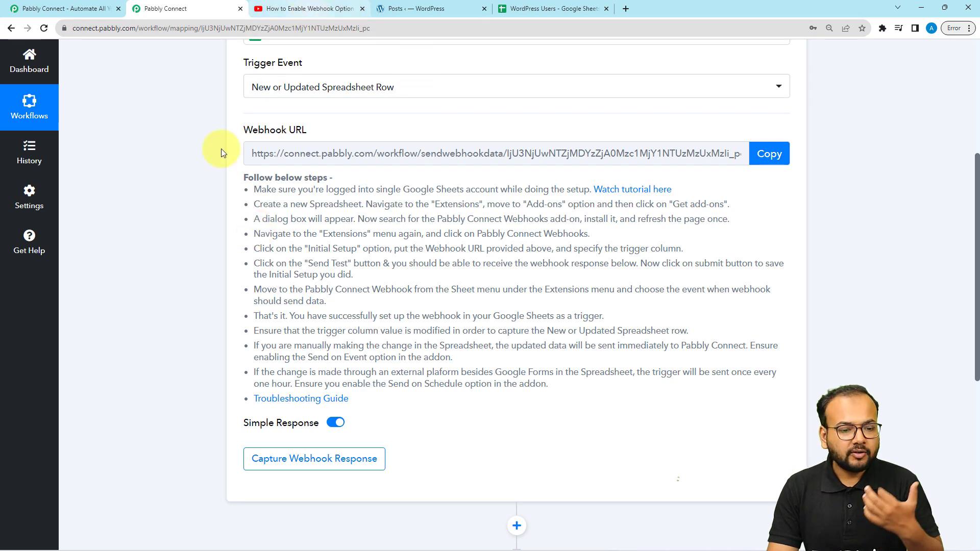
{"action": "left_click", "coordinate": [768, 153]}
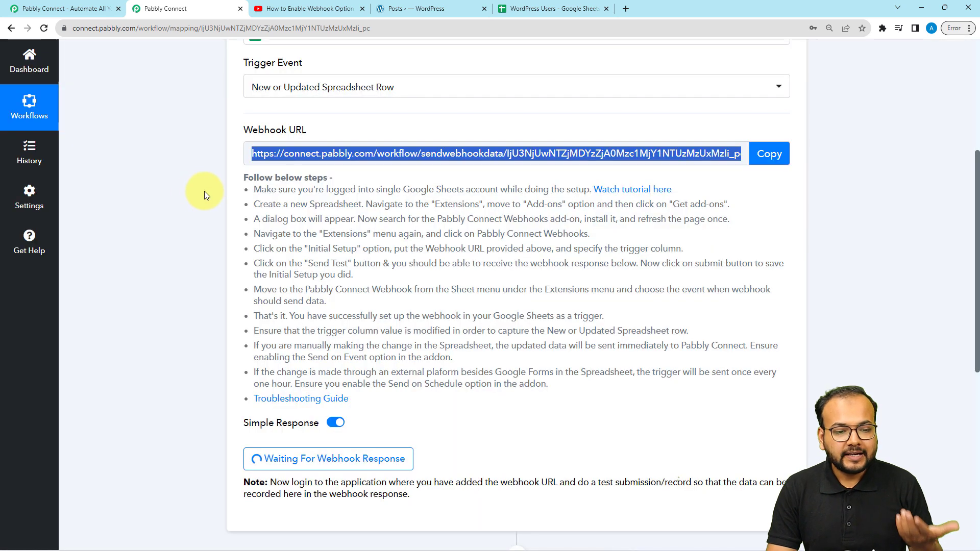
Examine the fields of the received webhook response and compare them with the user row in the WordPress Users spreadsheet.
{"action": "scroll", "coordinate": [249, 308], "scroll_direction": "down", "scroll_amount": 2}
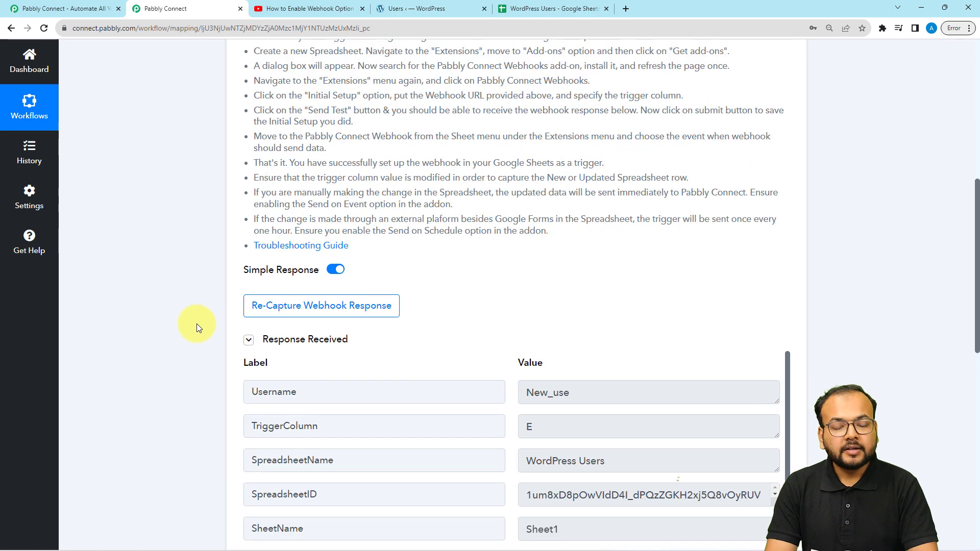
{"action": "scroll", "coordinate": [197, 324], "scroll_direction": "down", "scroll_amount": 5}
{"action": "scroll", "coordinate": [197, 323], "scroll_direction": "down", "scroll_amount": 1}
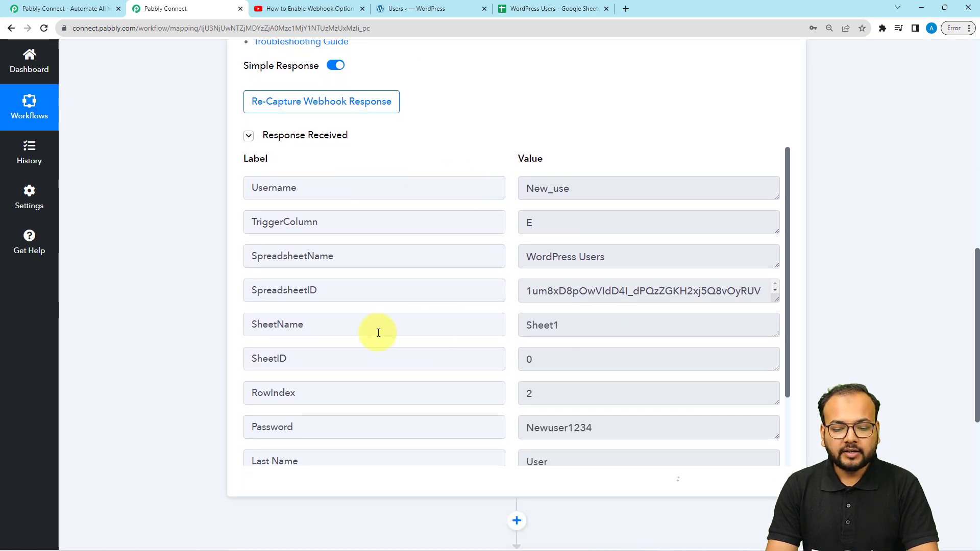
{"action": "scroll", "coordinate": [378, 332], "scroll_direction": "down", "scroll_amount": 2}
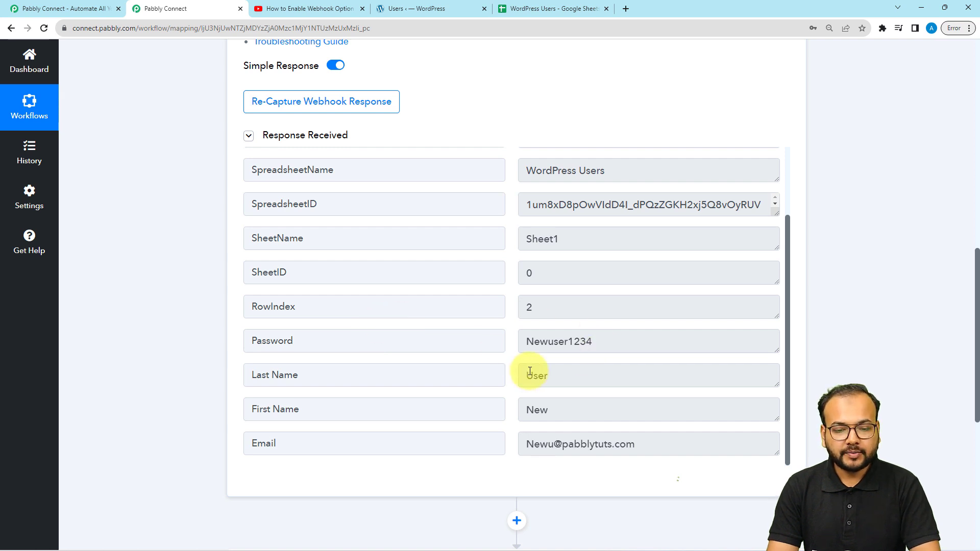
{"action": "left_click", "coordinate": [520, 9]}
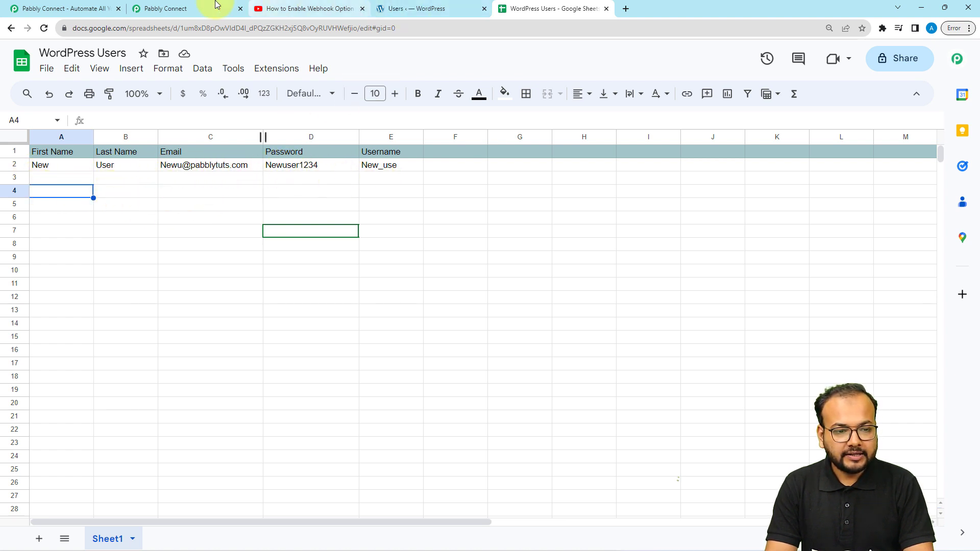
{"action": "left_click", "coordinate": [148, 9]}
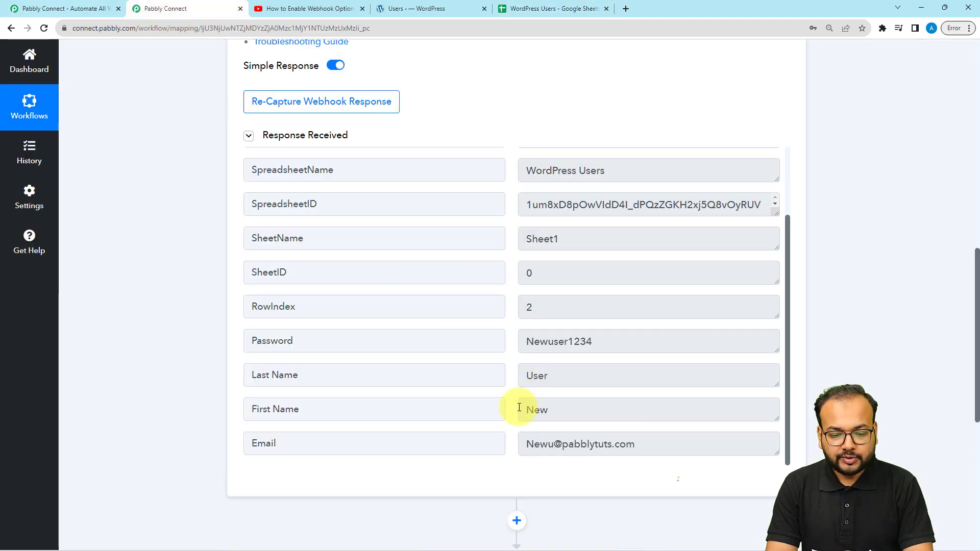
{"action": "scroll", "coordinate": [439, 331], "scroll_direction": "down", "scroll_amount": 2}
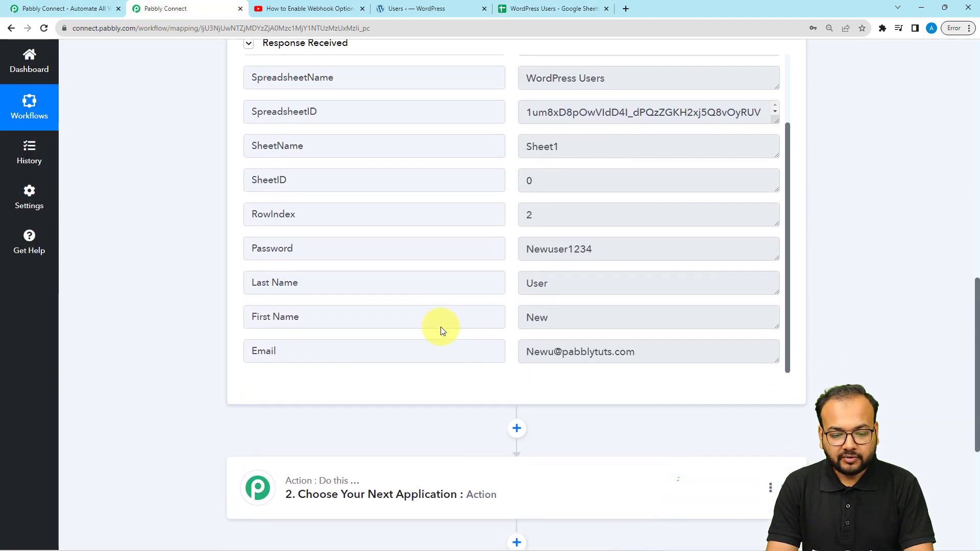
{"action": "scroll", "coordinate": [456, 313], "scroll_direction": "up", "scroll_amount": 2}
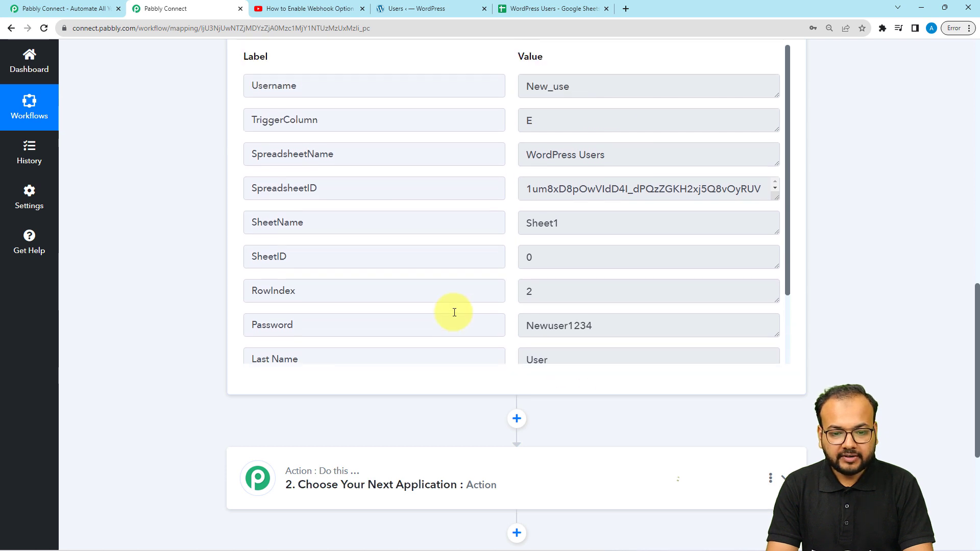
Search for "word" in the workflow's second step and choose WordPress as the action app.
{"action": "scroll", "coordinate": [168, 204], "scroll_direction": "down", "scroll_amount": 5}
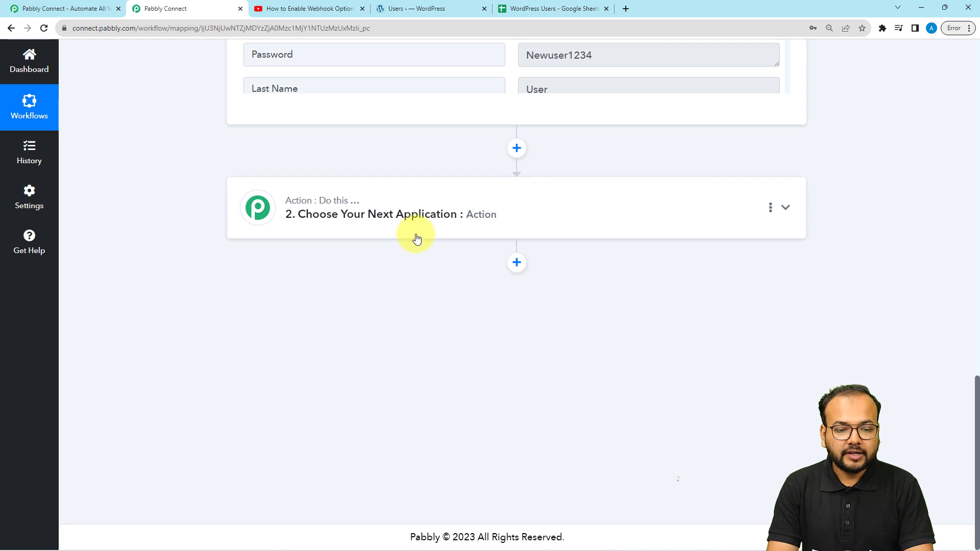
{"action": "left_click", "coordinate": [417, 237]}
{"action": "scroll", "coordinate": [417, 237], "scroll_direction": "down", "scroll_amount": 1}
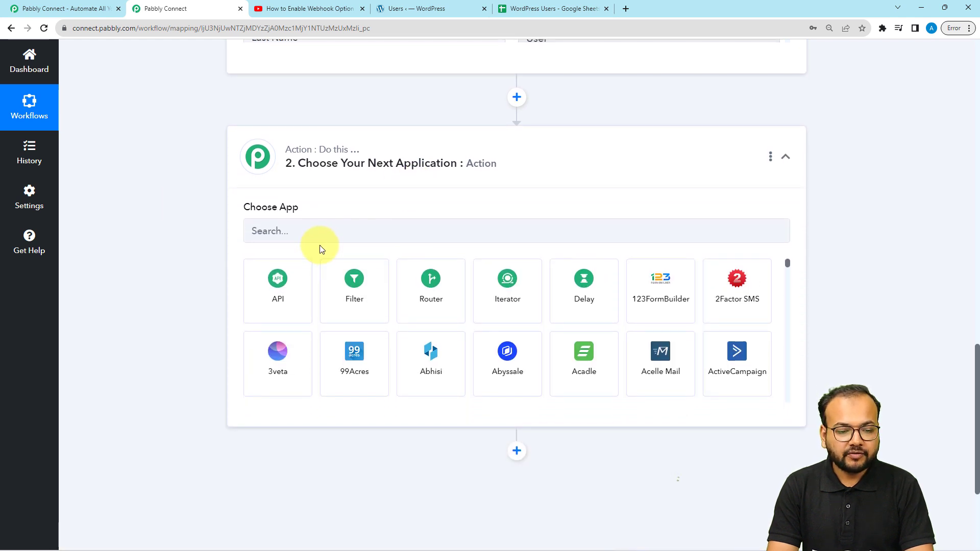
{"action": "left_click", "coordinate": [328, 238]}
{"action": "type", "text": "word"}
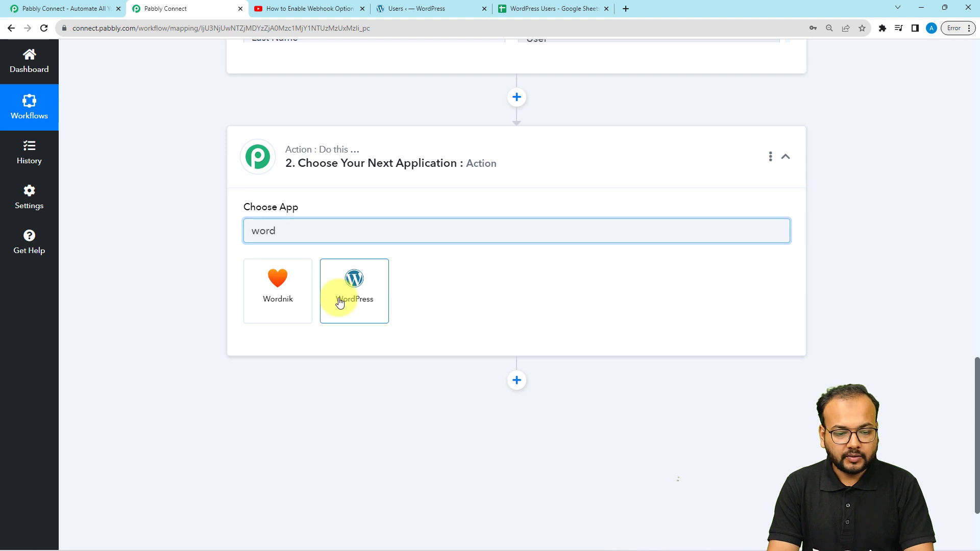
{"action": "left_click", "coordinate": [340, 302]}
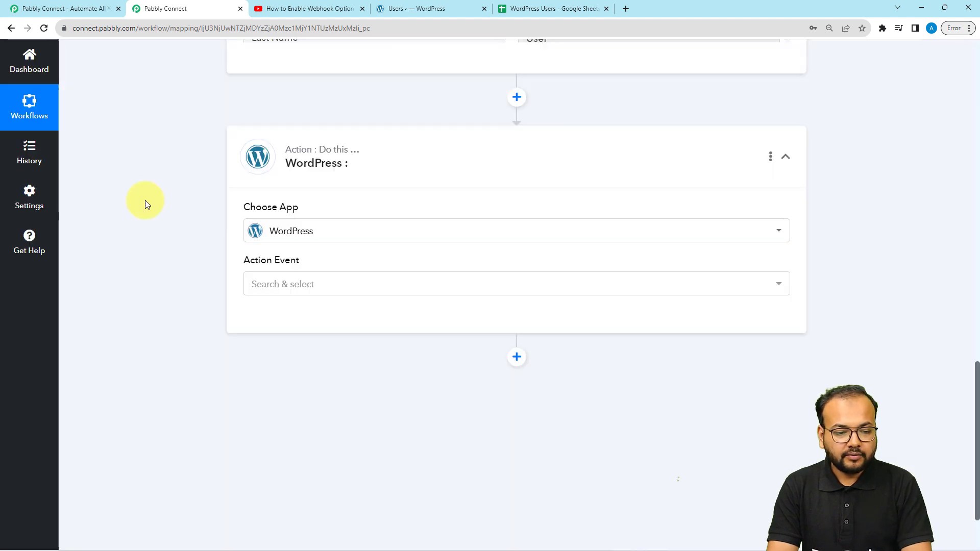
Set the WordPress action event to Create a User and open its account connection settings.
{"action": "scroll", "coordinate": [145, 203], "scroll_direction": "down", "scroll_amount": 2}
{"action": "left_click", "coordinate": [260, 198]}
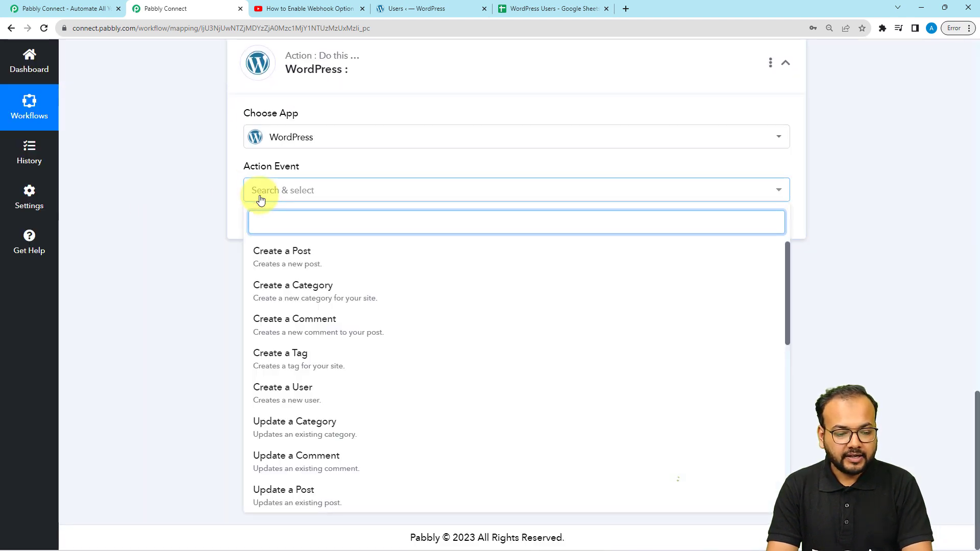
{"action": "left_click", "coordinate": [304, 393]}
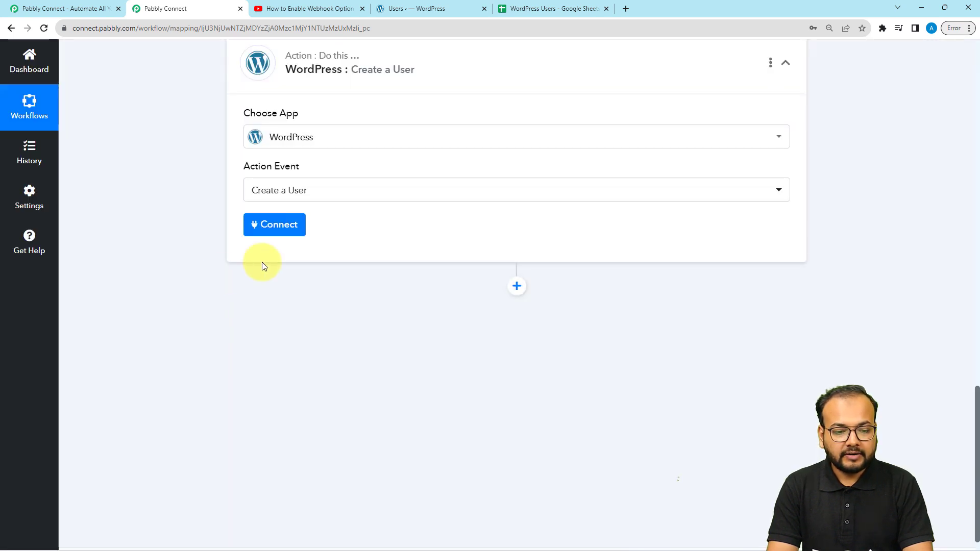
{"action": "left_click", "coordinate": [262, 234]}
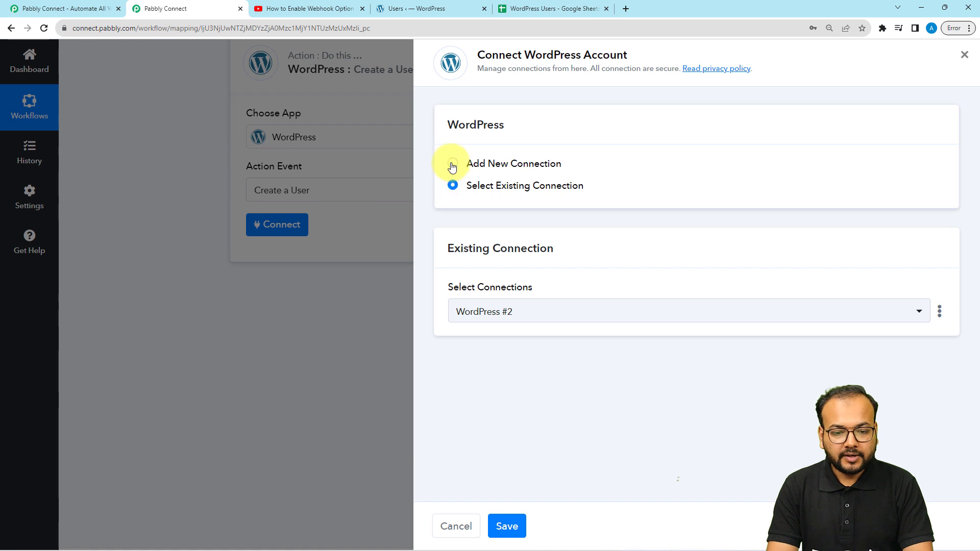
Choose to add a new WordPress connection and review its username, password and base URL requirements.
{"action": "left_click", "coordinate": [452, 166]}
{"action": "scroll", "coordinate": [460, 273], "scroll_direction": "down", "scroll_amount": 1}
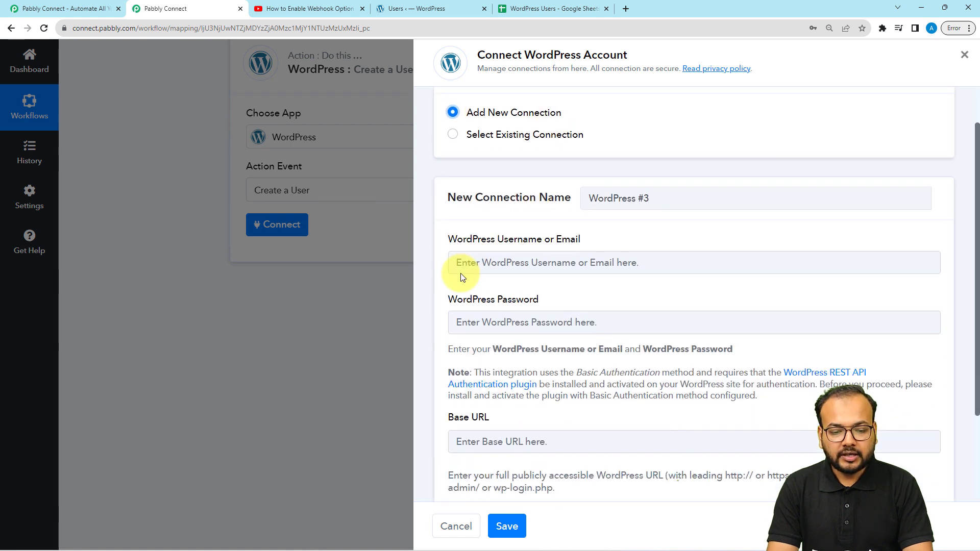
{"action": "scroll", "coordinate": [461, 273], "scroll_direction": "down", "scroll_amount": 1}
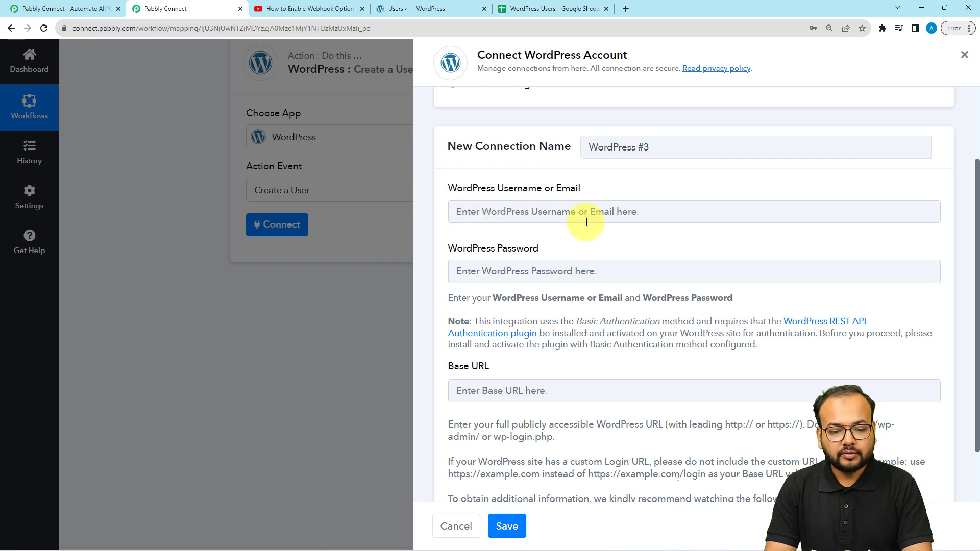
{"action": "scroll", "coordinate": [439, 311], "scroll_direction": "down", "scroll_amount": 1}
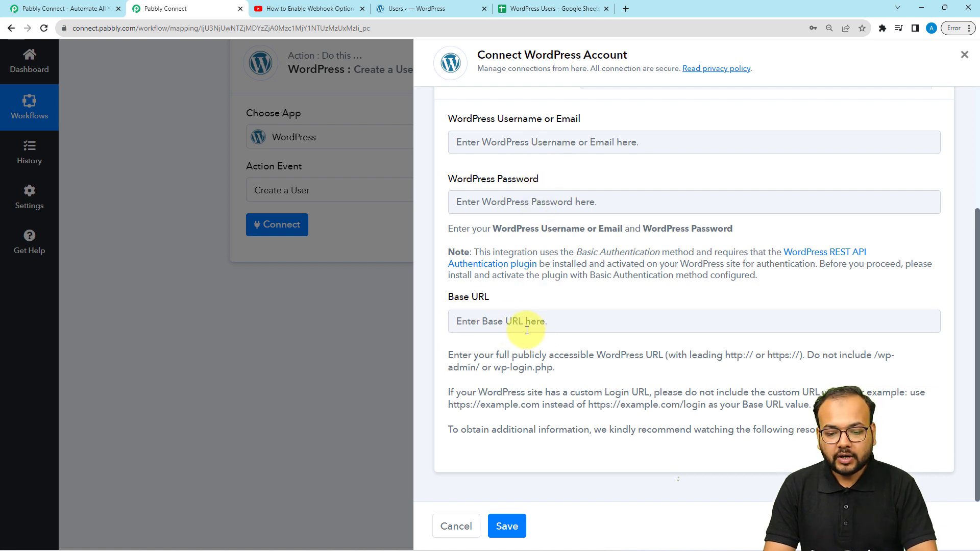
{"action": "left_click", "coordinate": [429, 7]}
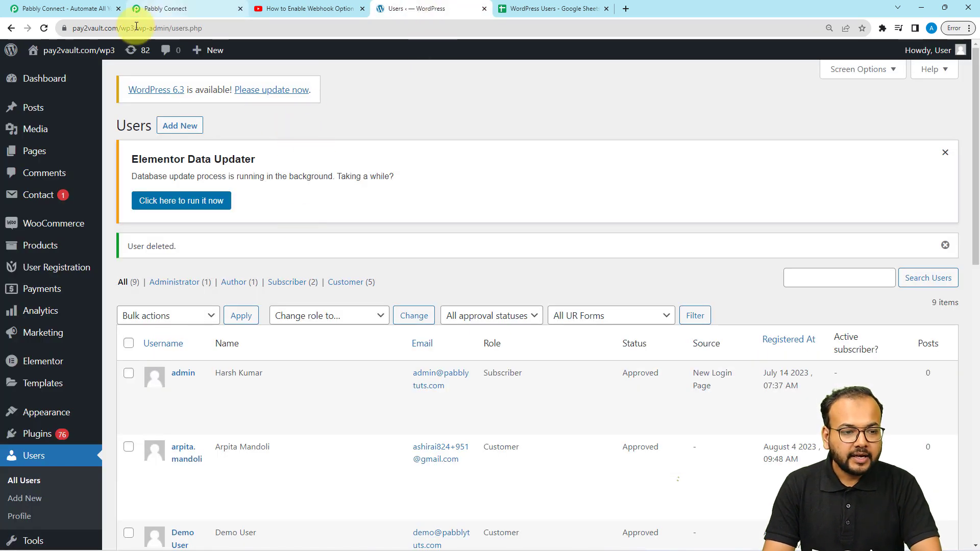
{"action": "left_click", "coordinate": [90, 26]}
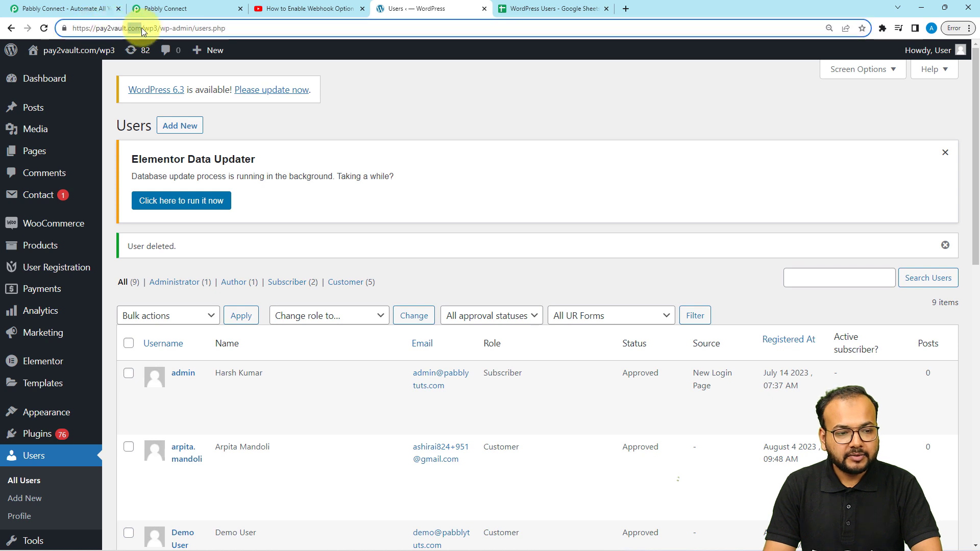
{"action": "left_click_drag", "start_coordinate": [159, 28], "coordinate": [153, 28]}
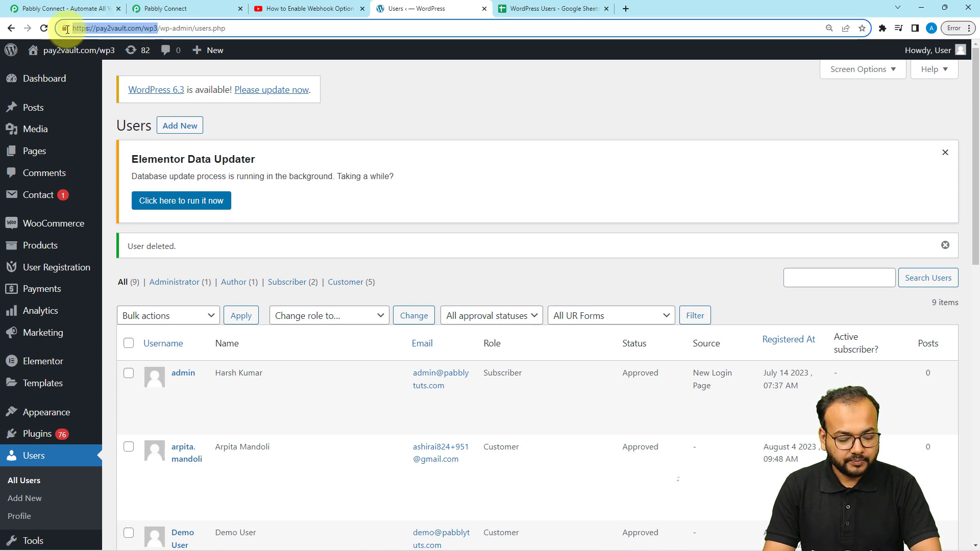
{"action": "left_click", "coordinate": [193, 8]}
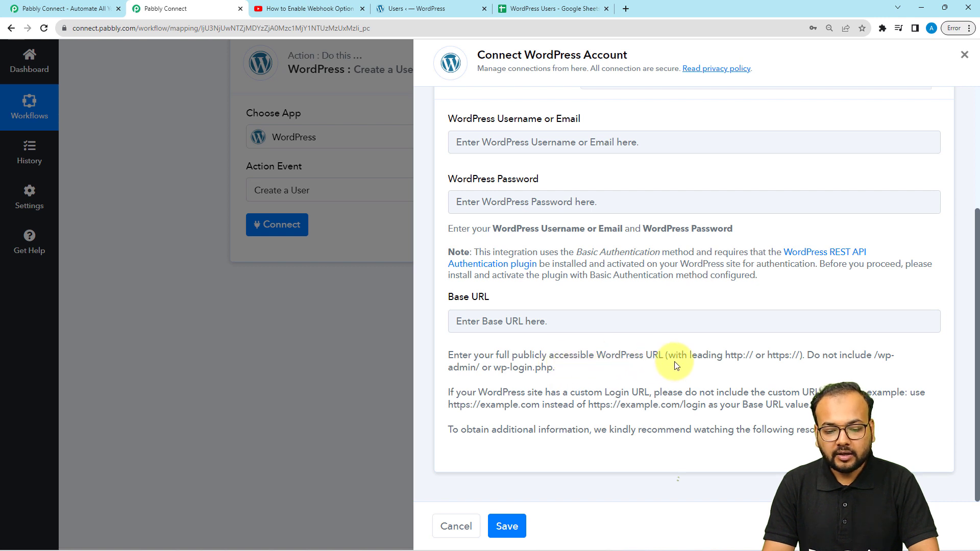
{"action": "left_click", "coordinate": [523, 321]}
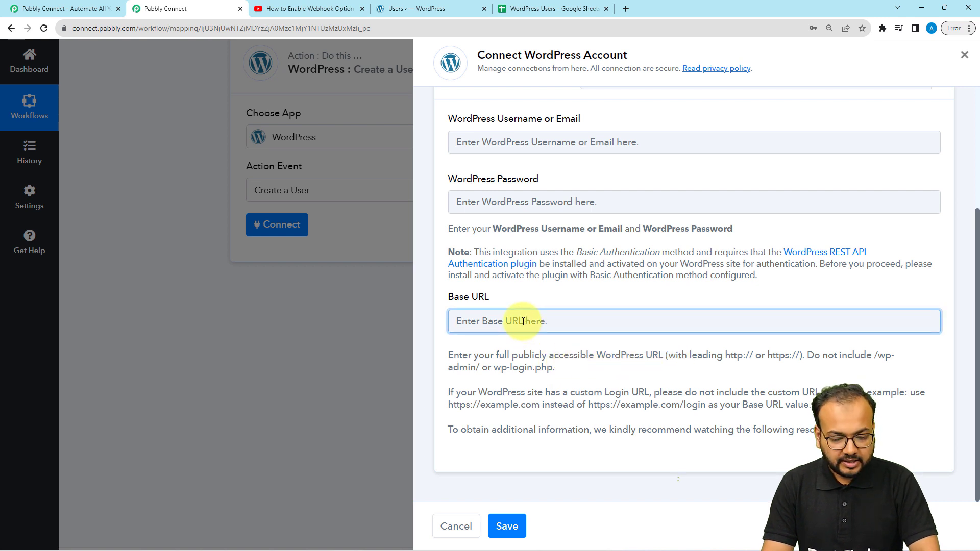
{"action": "type", "text": "https://pay2vault.com/wp3"}
{"action": "left_click", "coordinate": [616, 374]}
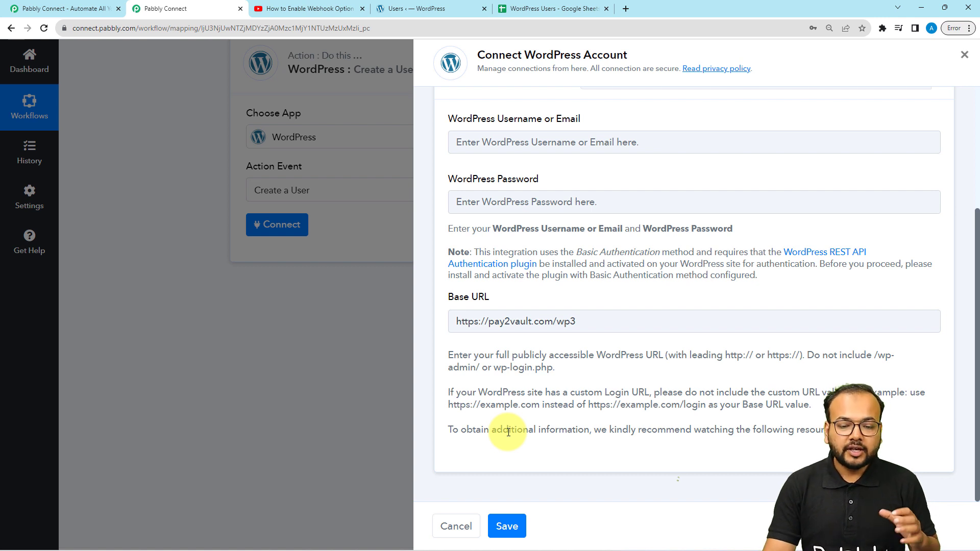
Connect the WordPress action through the existing connection WordPress #2 and save the choice.
{"action": "scroll", "coordinate": [459, 427], "scroll_direction": "up", "scroll_amount": 4}
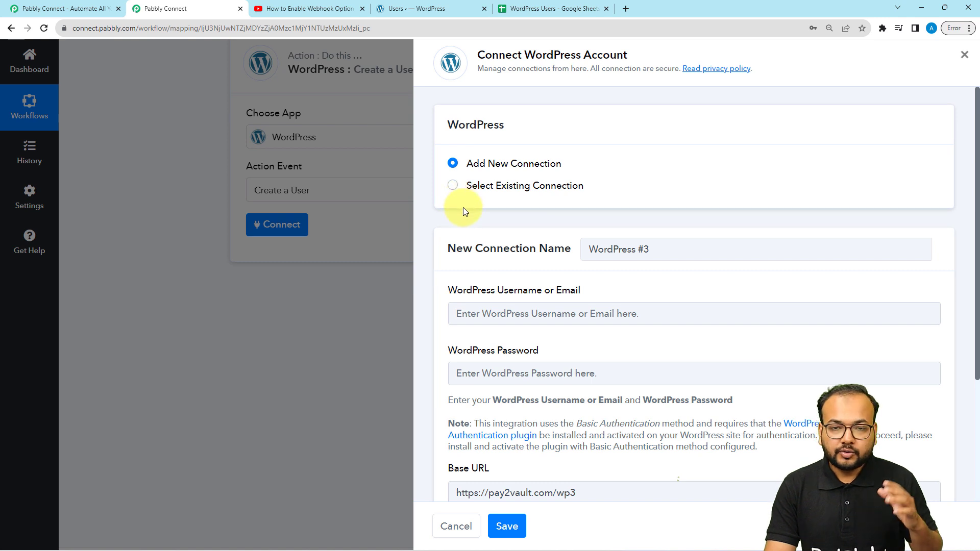
{"action": "left_click", "coordinate": [451, 189]}
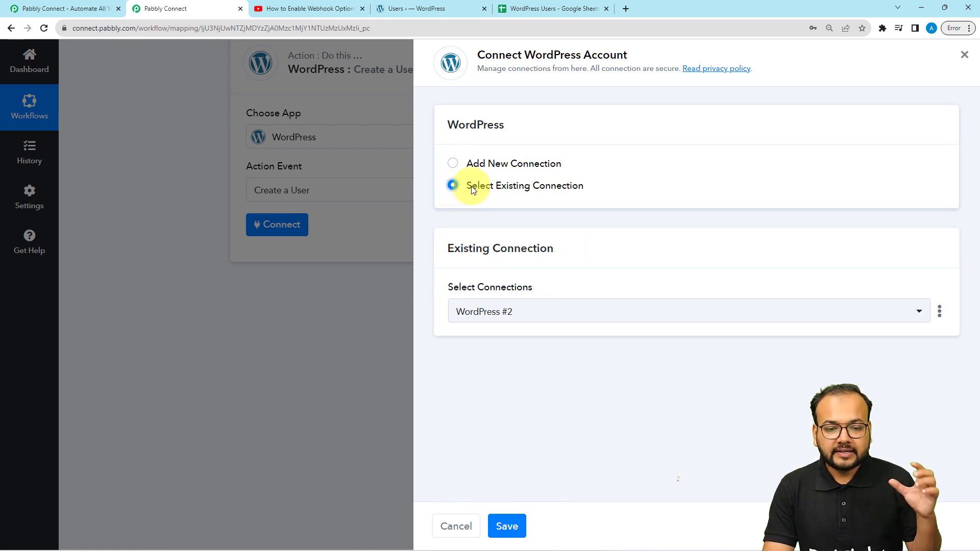
{"action": "left_click", "coordinate": [505, 311]}
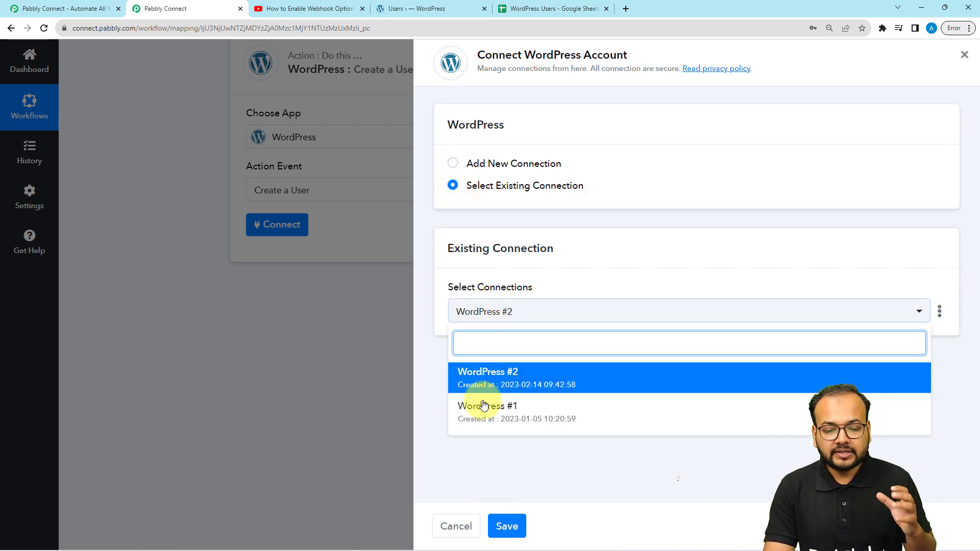
{"action": "left_click", "coordinate": [446, 383]}
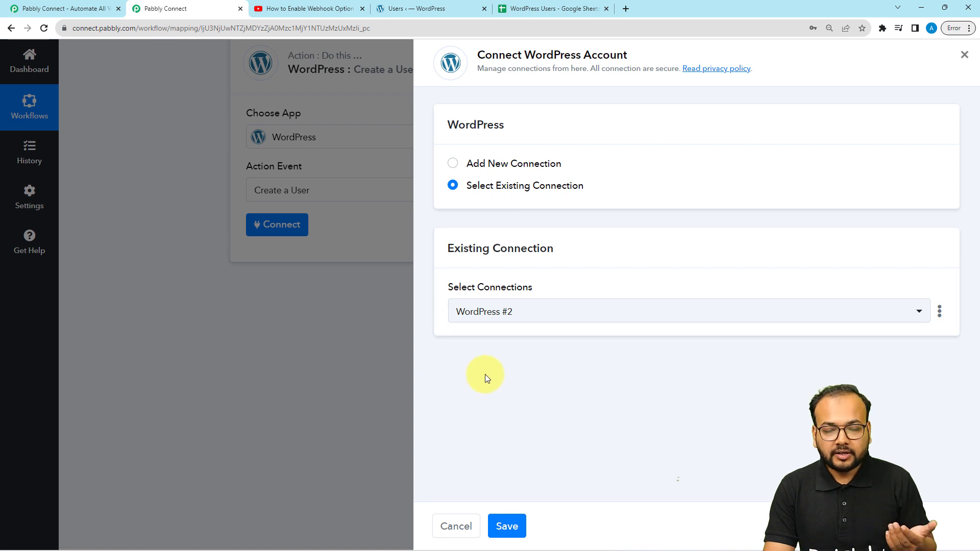
{"action": "left_click", "coordinate": [502, 521]}
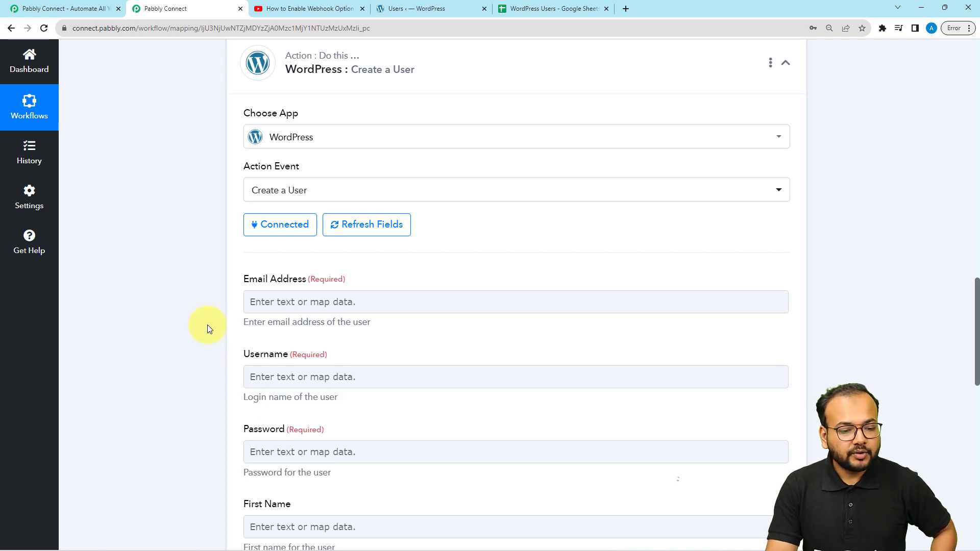
Examine the Create a User fields and compare them with the labels in the Google Sheets trigger's received response.
{"action": "scroll", "coordinate": [208, 327], "scroll_direction": "down", "scroll_amount": 2}
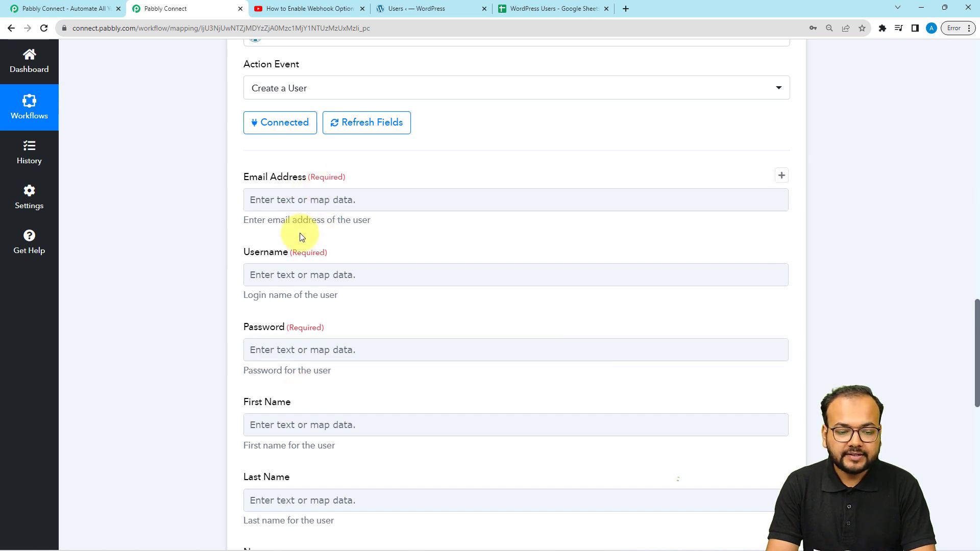
{"action": "scroll", "coordinate": [301, 241], "scroll_direction": "down", "scroll_amount": 3}
{"action": "scroll", "coordinate": [302, 252], "scroll_direction": "down", "scroll_amount": 1}
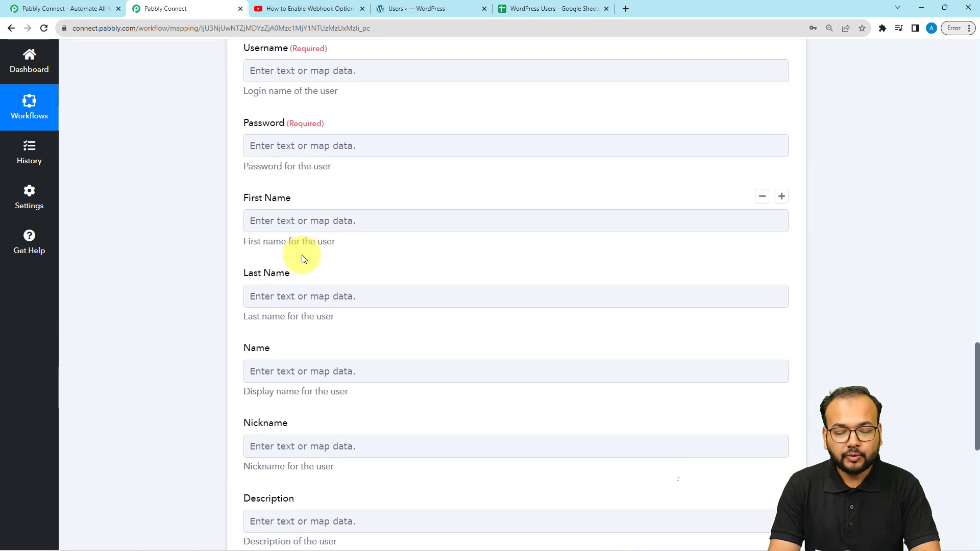
{"action": "scroll", "coordinate": [252, 286], "scroll_direction": "up", "scroll_amount": 3}
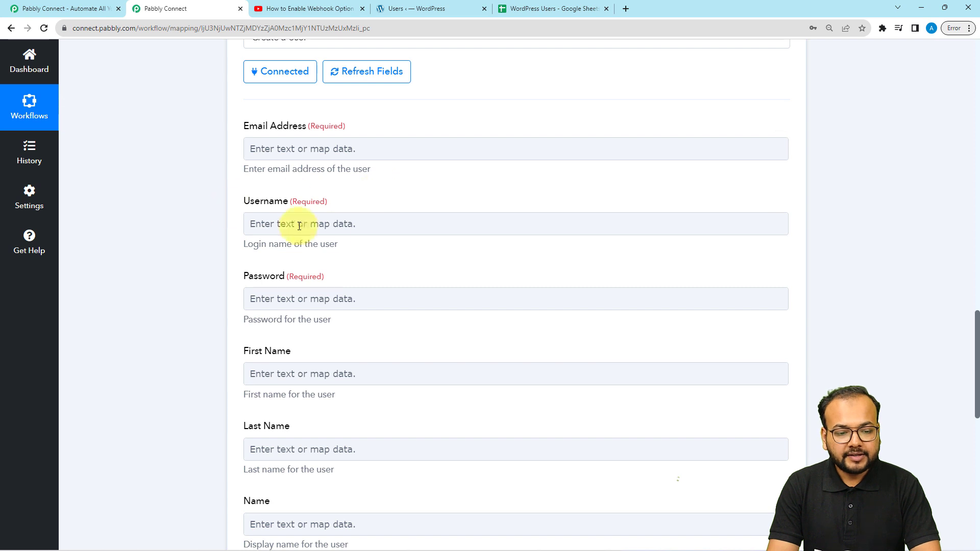
{"action": "scroll", "coordinate": [191, 346], "scroll_direction": "down", "scroll_amount": 5}
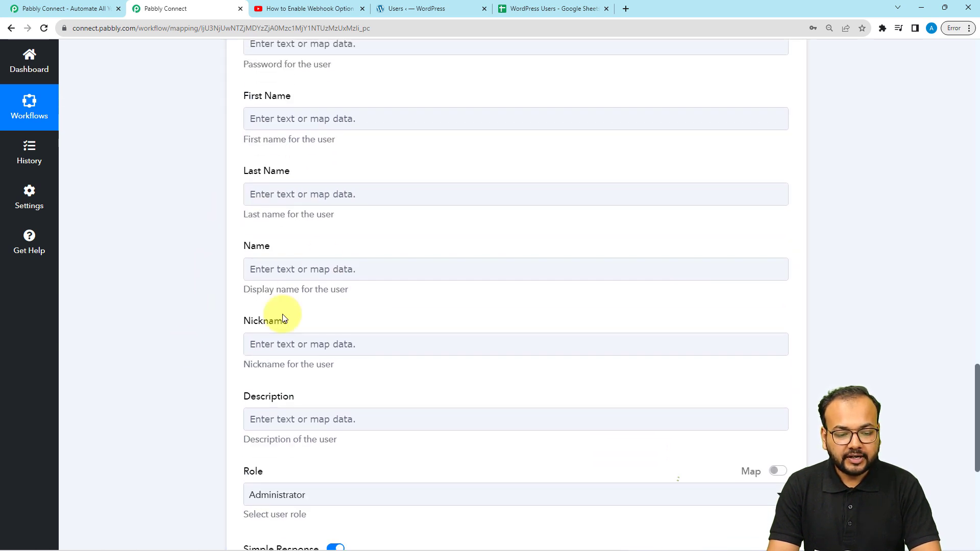
{"action": "scroll", "coordinate": [161, 284], "scroll_direction": "up", "scroll_amount": 9}
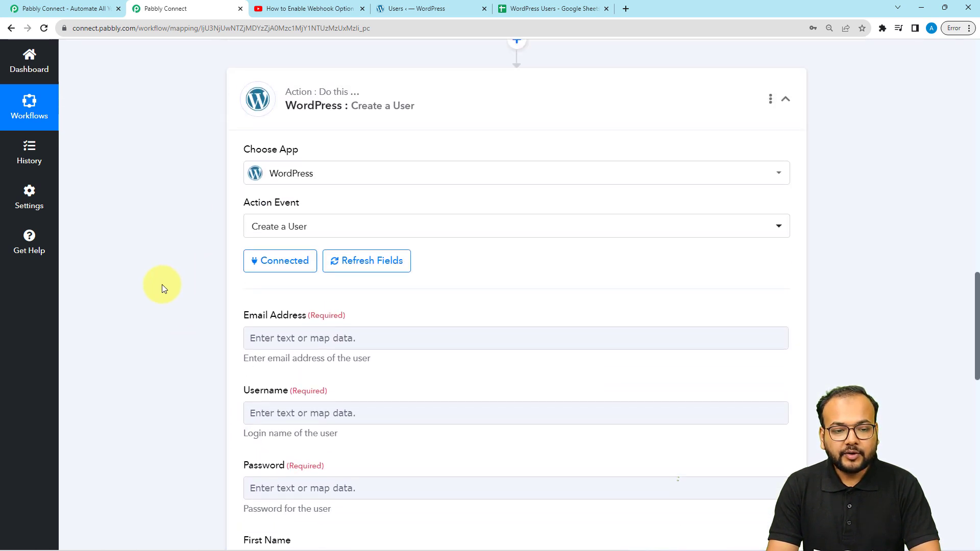
{"action": "scroll", "coordinate": [161, 284], "scroll_direction": "up", "scroll_amount": 7}
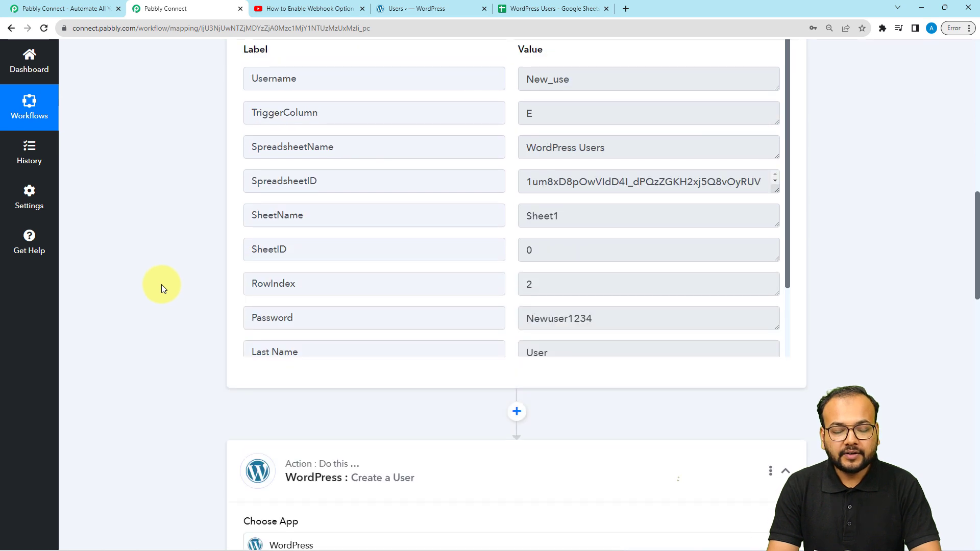
{"action": "scroll", "coordinate": [243, 300], "scroll_direction": "up", "scroll_amount": 3}
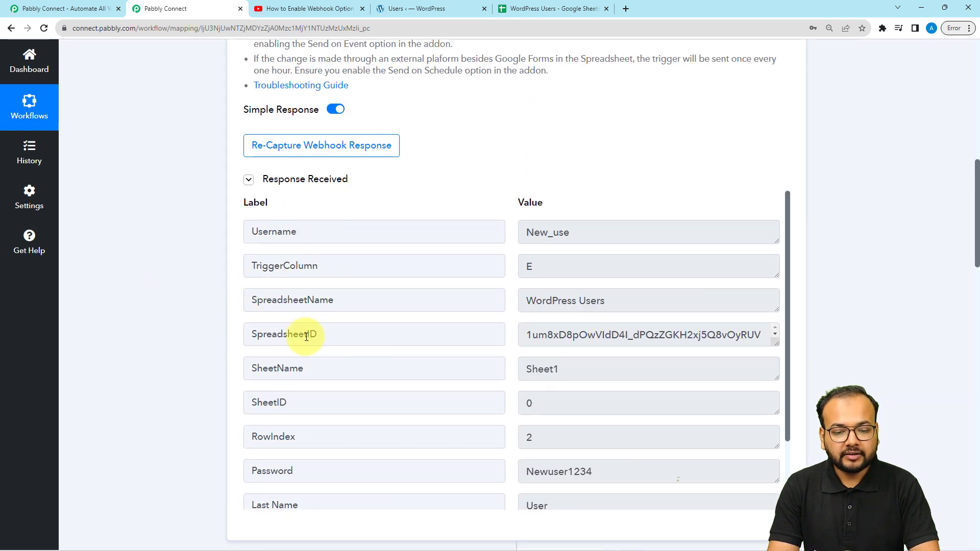
{"action": "scroll", "coordinate": [283, 381], "scroll_direction": "down", "scroll_amount": 2}
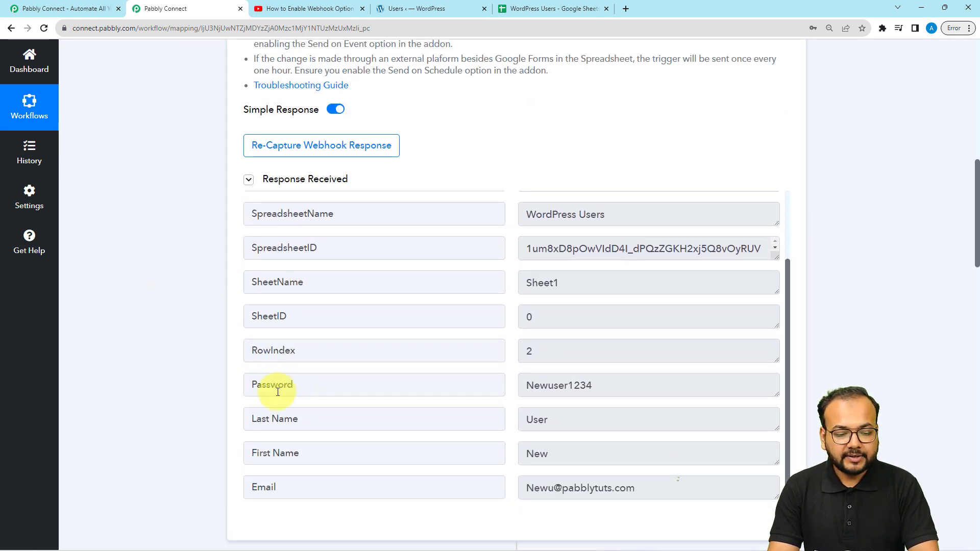
{"action": "left_click", "coordinate": [277, 391]}
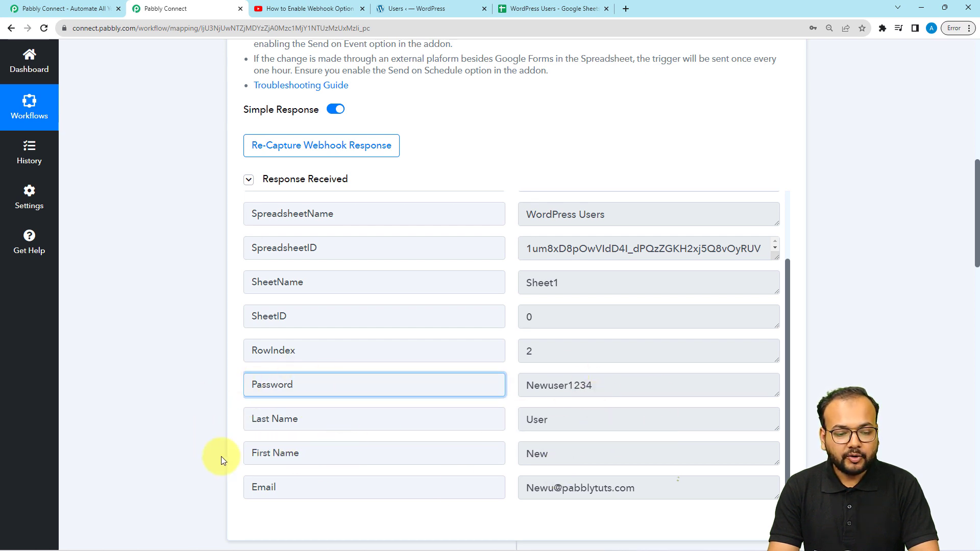
Map the new user's Email Address field to the Email value from the Google Sheets trigger.
{"action": "scroll", "coordinate": [160, 354], "scroll_direction": "down", "scroll_amount": 13}
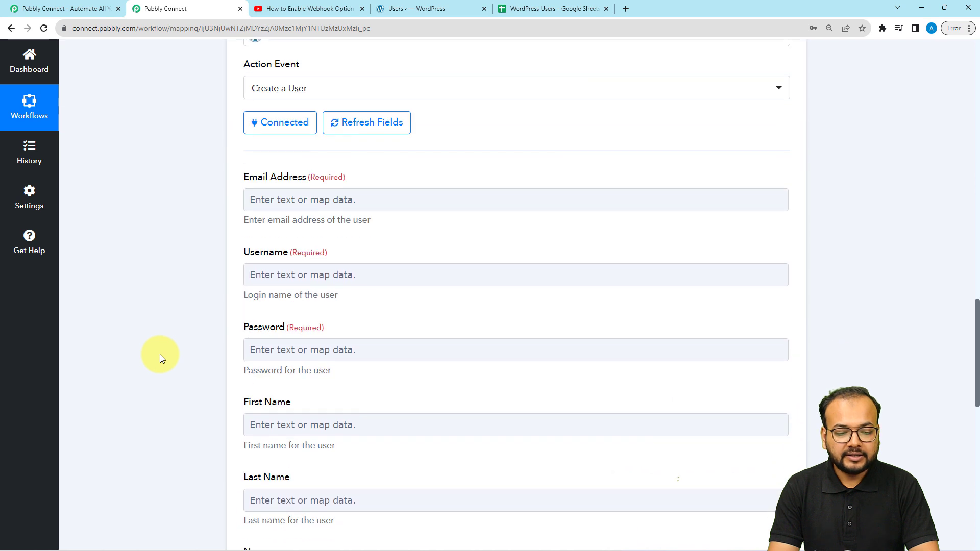
{"action": "left_click", "coordinate": [293, 204]}
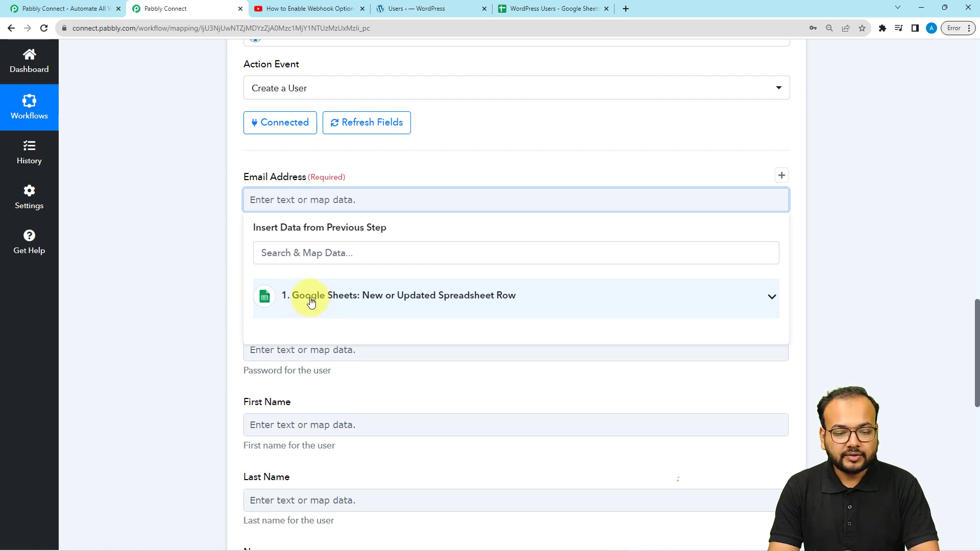
{"action": "left_click", "coordinate": [311, 302]}
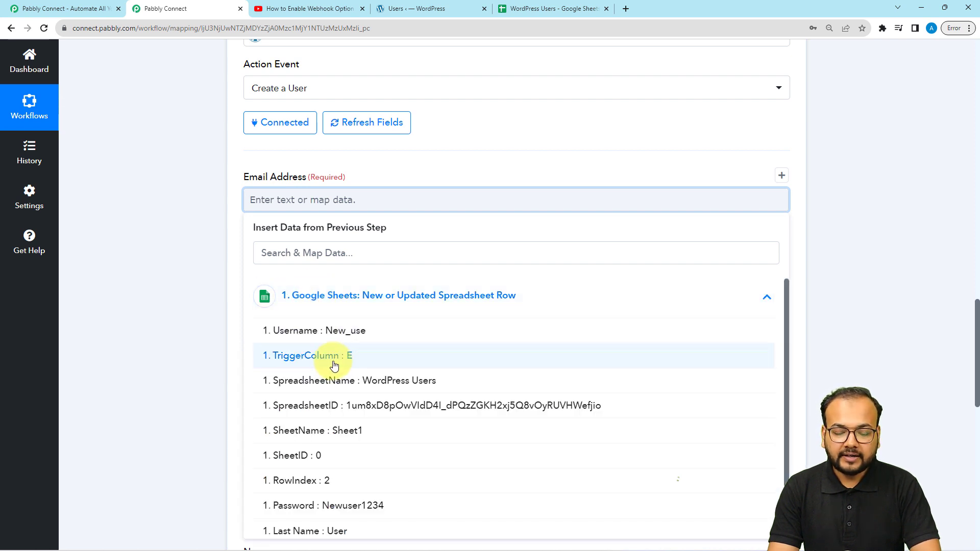
{"action": "scroll", "coordinate": [286, 367], "scroll_direction": "down", "scroll_amount": 2}
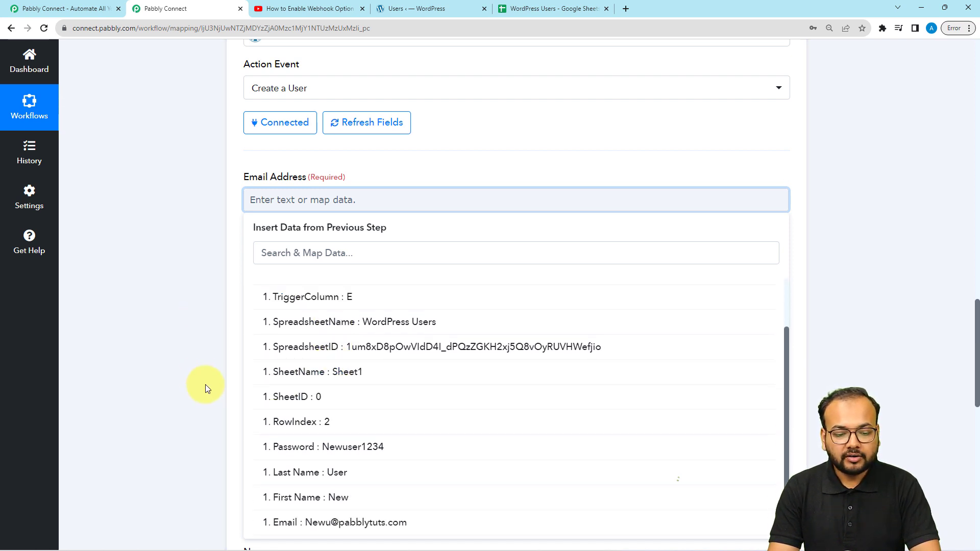
{"action": "left_click", "coordinate": [295, 522]}
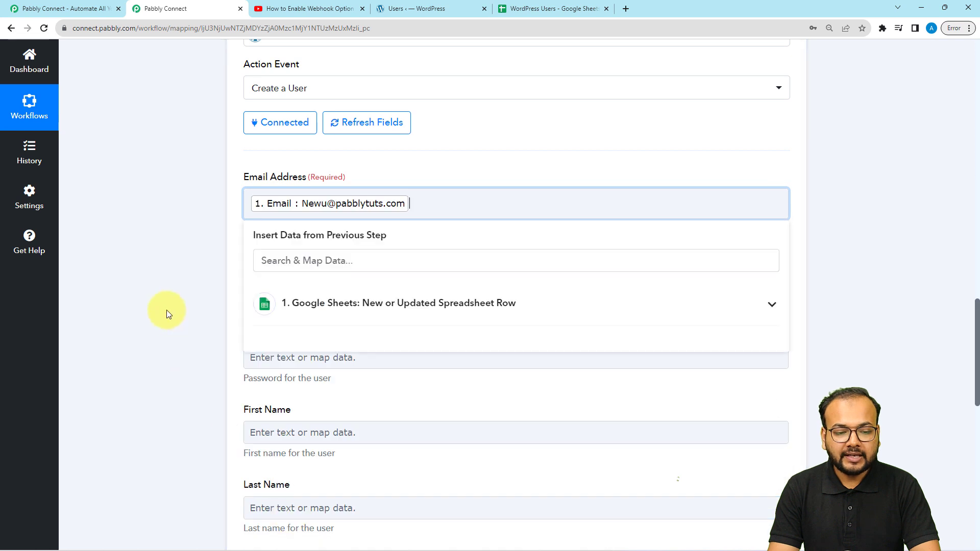
{"action": "left_click", "coordinate": [166, 310]}
Map the new user's Username field to the Username value from the Google Sheets trigger.
{"action": "left_click", "coordinate": [263, 278]}
{"action": "scroll", "coordinate": [284, 278], "scroll_direction": "down", "scroll_amount": 3}
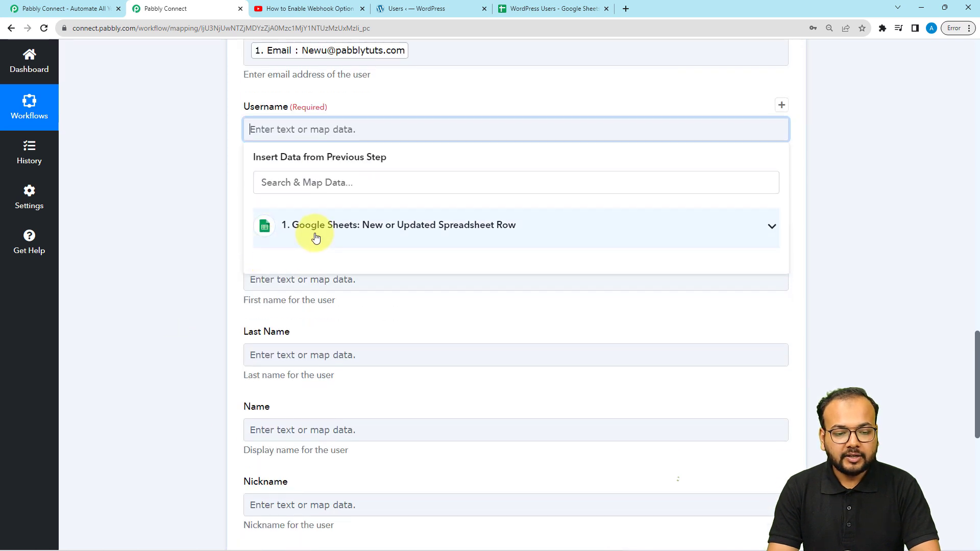
{"action": "left_click", "coordinate": [317, 232]}
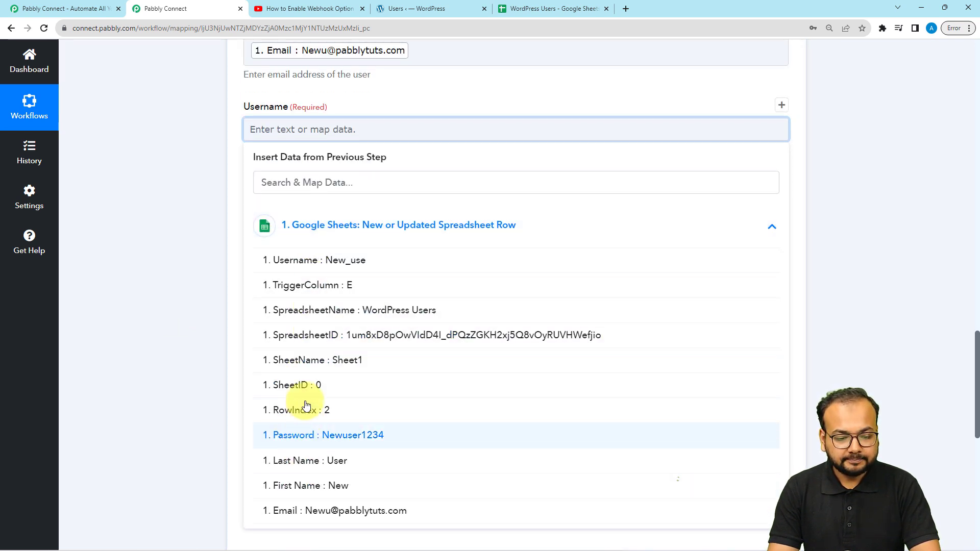
{"action": "scroll", "coordinate": [306, 405], "scroll_direction": "down", "scroll_amount": 2}
{"action": "scroll", "coordinate": [301, 330], "scroll_direction": "up", "scroll_amount": 3}
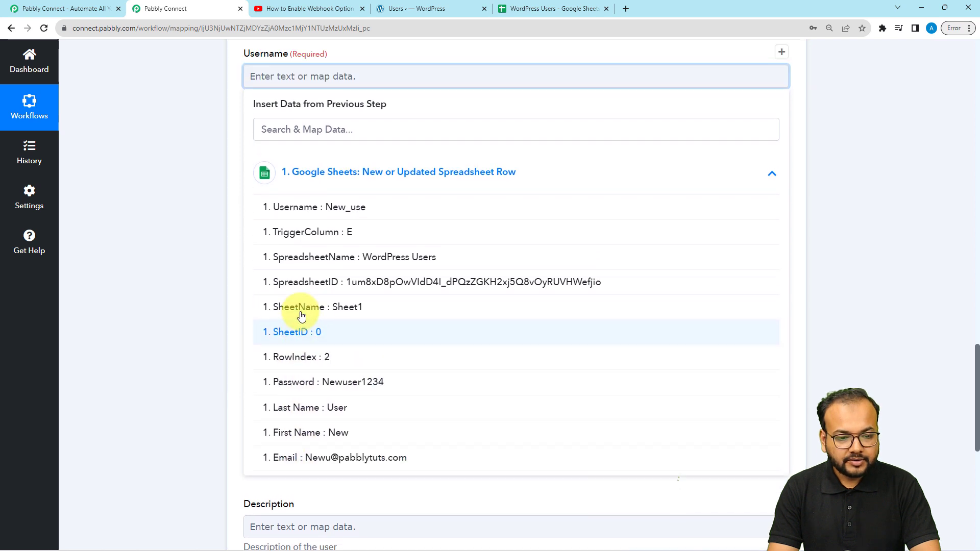
{"action": "left_click", "coordinate": [291, 258]}
Map the new user's Password field to the Password value from the Google Sheets trigger.
{"action": "left_click", "coordinate": [265, 212]}
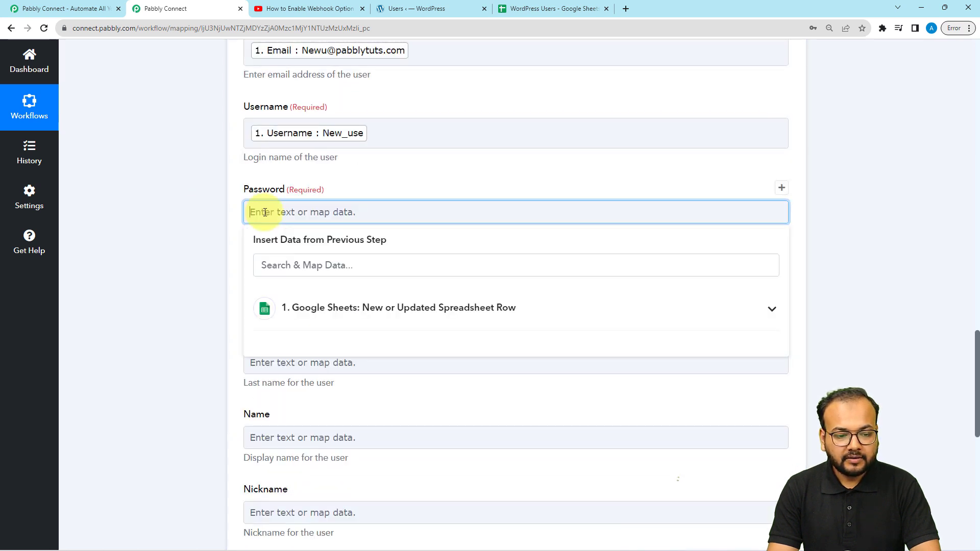
{"action": "scroll", "coordinate": [276, 210], "scroll_direction": "down", "scroll_amount": 2}
{"action": "left_click", "coordinate": [287, 207]}
{"action": "left_click", "coordinate": [295, 414]}
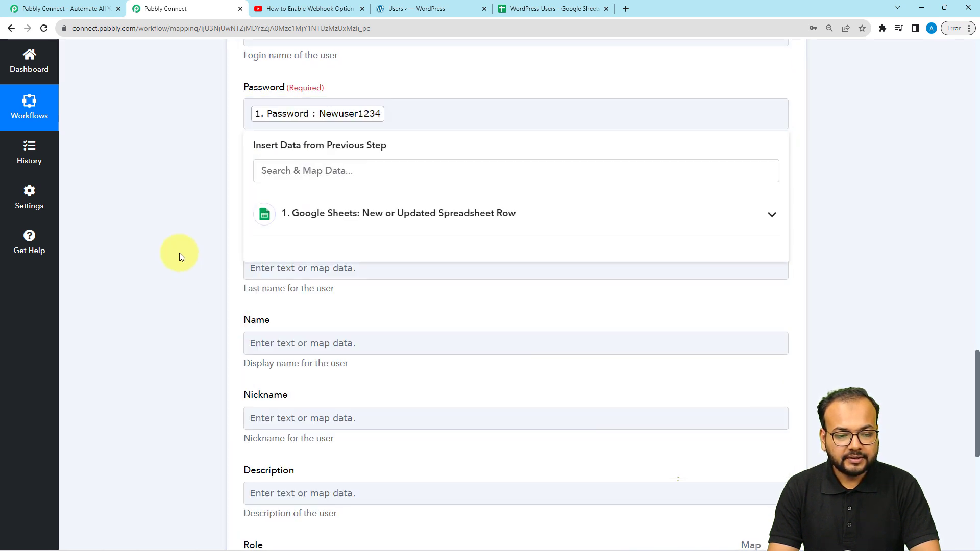
Map the new user's First Name field to the First Name value from the Google Sheets trigger.
{"action": "left_click", "coordinate": [284, 192]}
{"action": "left_click", "coordinate": [290, 289]}
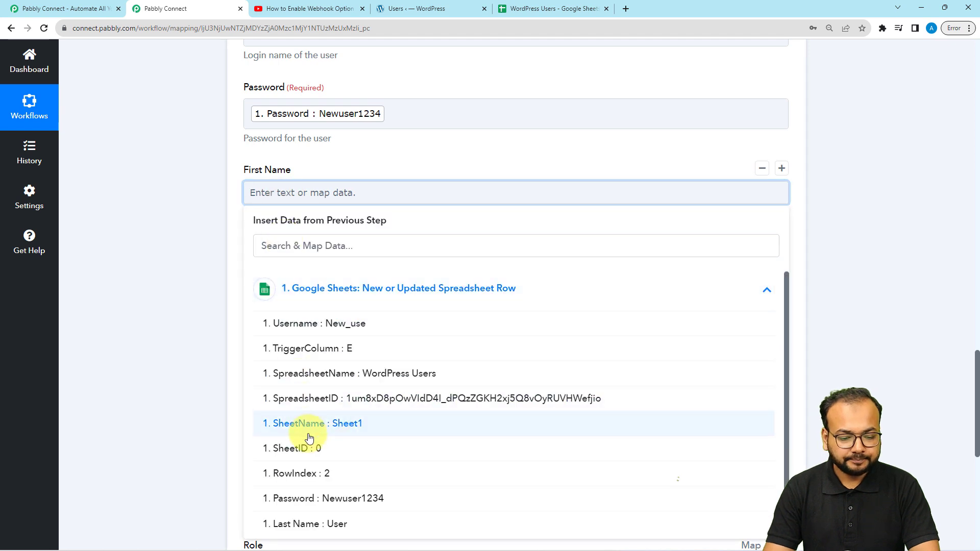
{"action": "scroll", "coordinate": [312, 438], "scroll_direction": "down", "scroll_amount": 2}
{"action": "left_click", "coordinate": [276, 498]}
{"action": "left_click", "coordinate": [206, 395]}
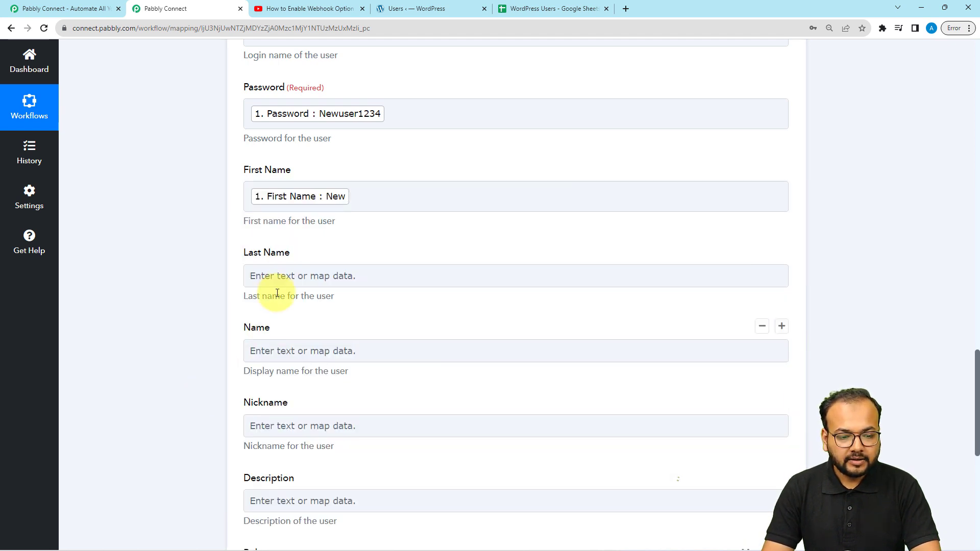
Map the new user's Last Name field to the Last Name value from the Google Sheets trigger.
{"action": "left_click", "coordinate": [274, 275]}
{"action": "left_click", "coordinate": [280, 372]}
{"action": "scroll", "coordinate": [332, 469], "scroll_direction": "down", "scroll_amount": 3}
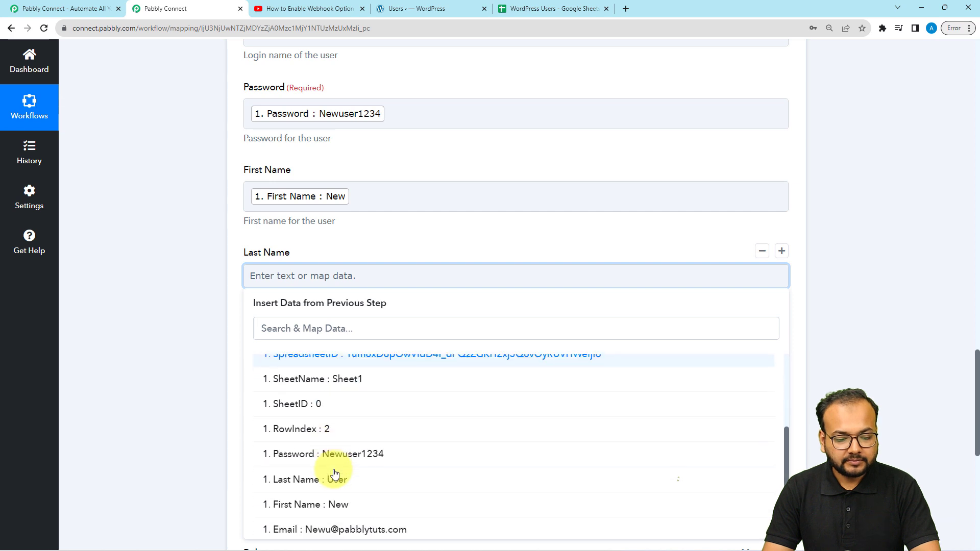
{"action": "left_click", "coordinate": [328, 470]}
{"action": "left_click", "coordinate": [188, 378]}
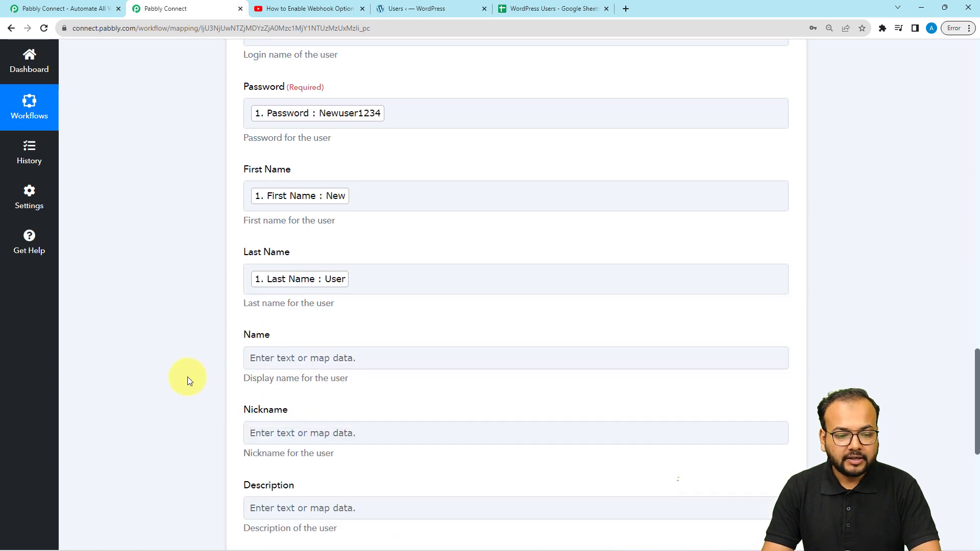
Set the new user's Role to Contributor, leaving the Name, Nickname and Description fields empty.
{"action": "scroll", "coordinate": [270, 307], "scroll_direction": "down", "scroll_amount": 3}
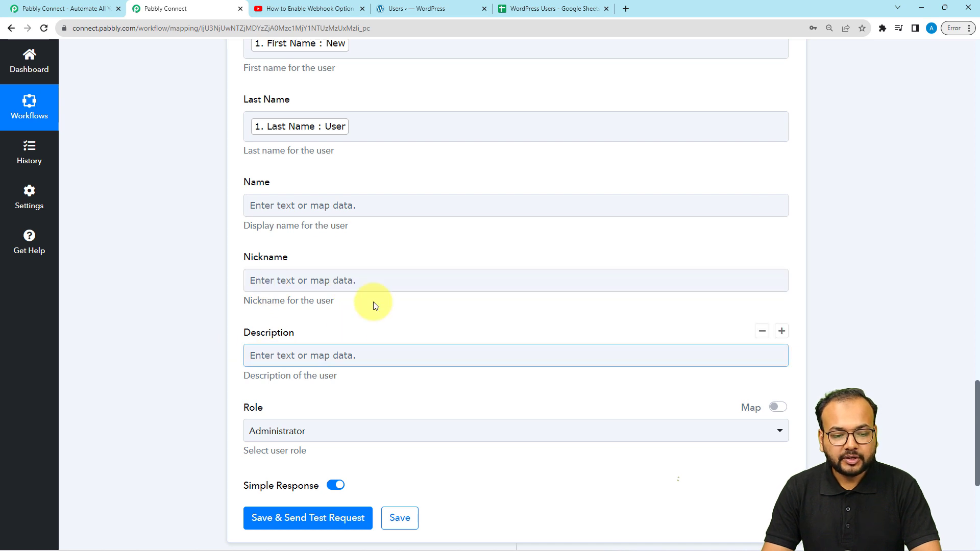
{"action": "scroll", "coordinate": [290, 339], "scroll_direction": "down", "scroll_amount": 2}
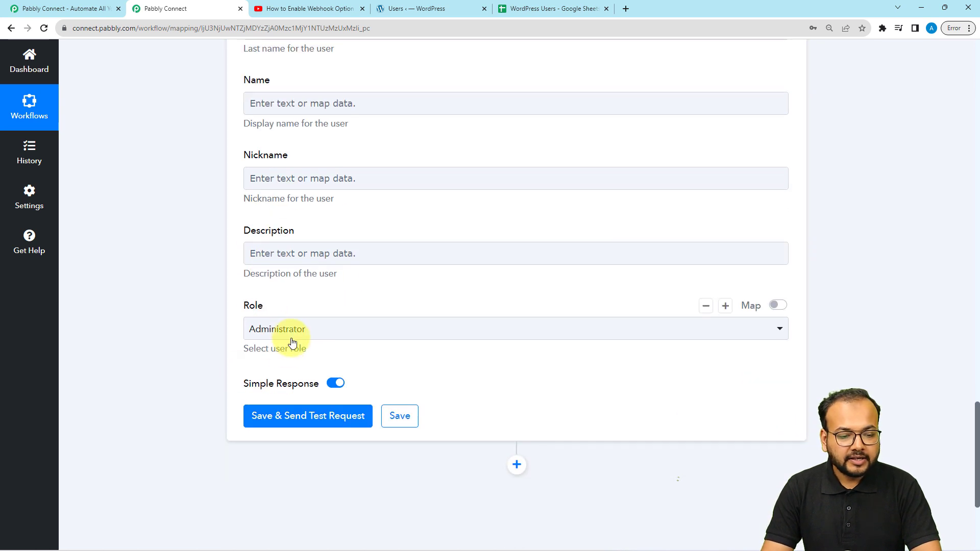
{"action": "left_click", "coordinate": [291, 336]}
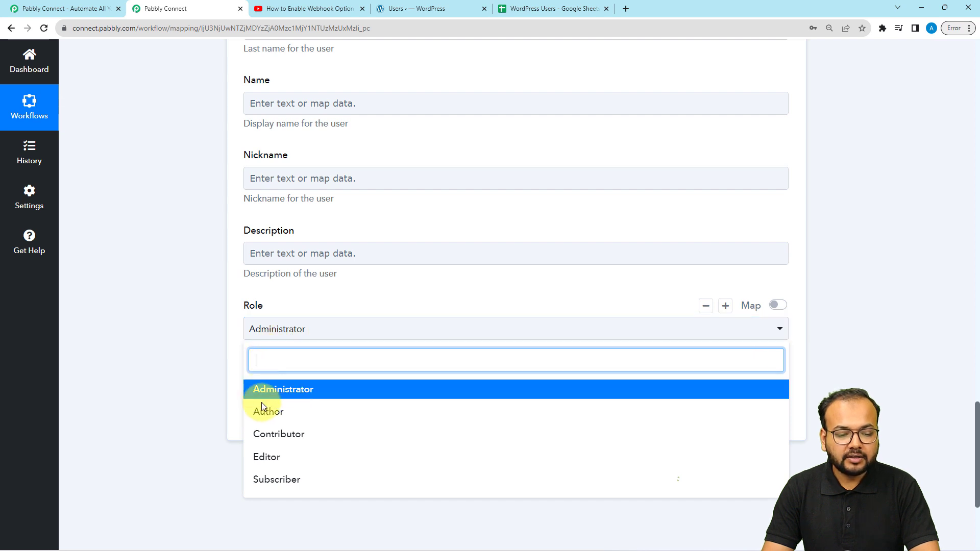
{"action": "left_click", "coordinate": [276, 439]}
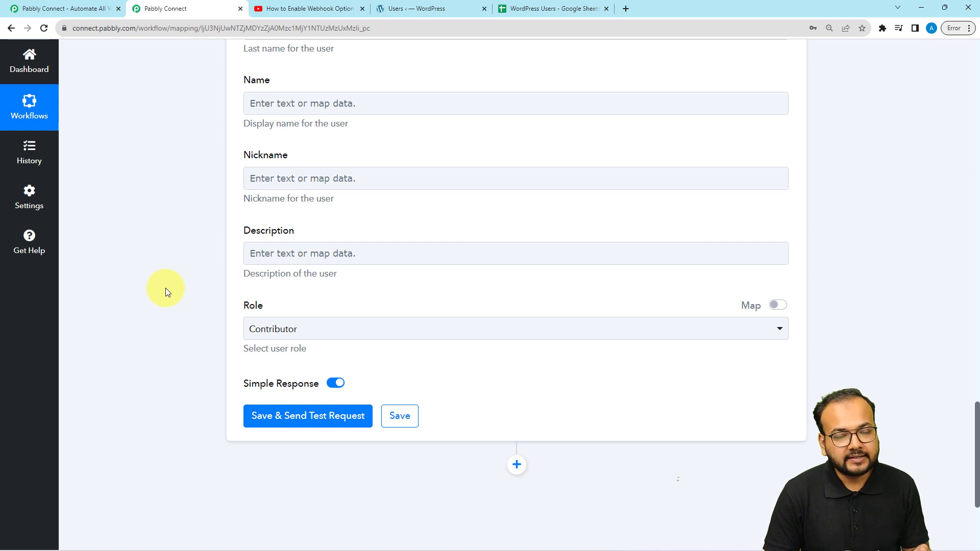
Compare the mapped Create a User fields with the columns of the WordPress Users spreadsheet in Google Sheets.
{"action": "scroll", "coordinate": [165, 288], "scroll_direction": "up", "scroll_amount": 5}
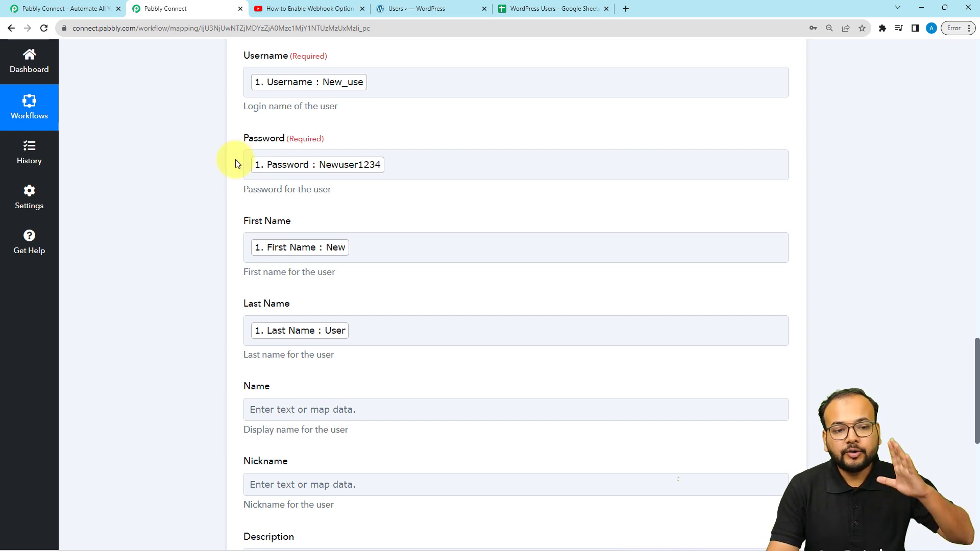
{"action": "left_click", "coordinate": [510, 8]}
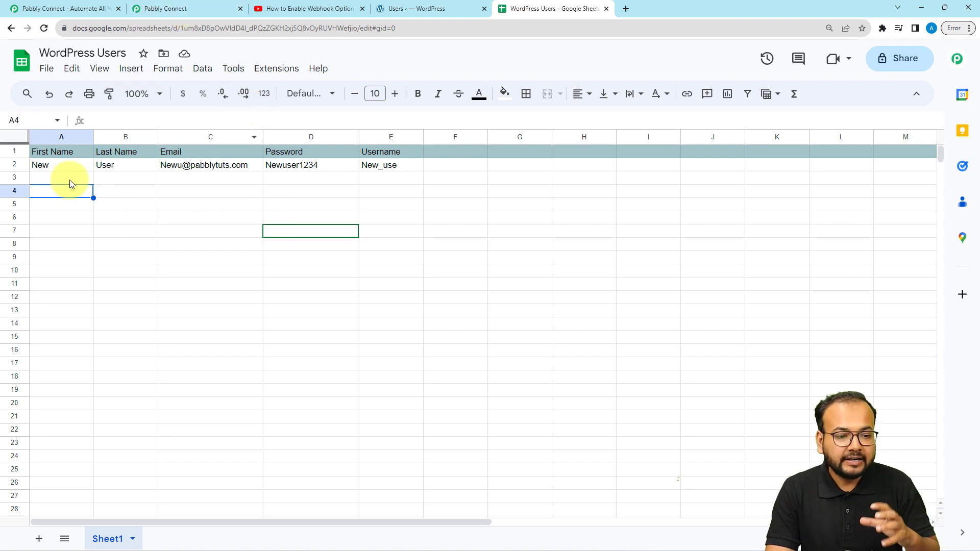
{"action": "left_click", "coordinate": [200, 8]}
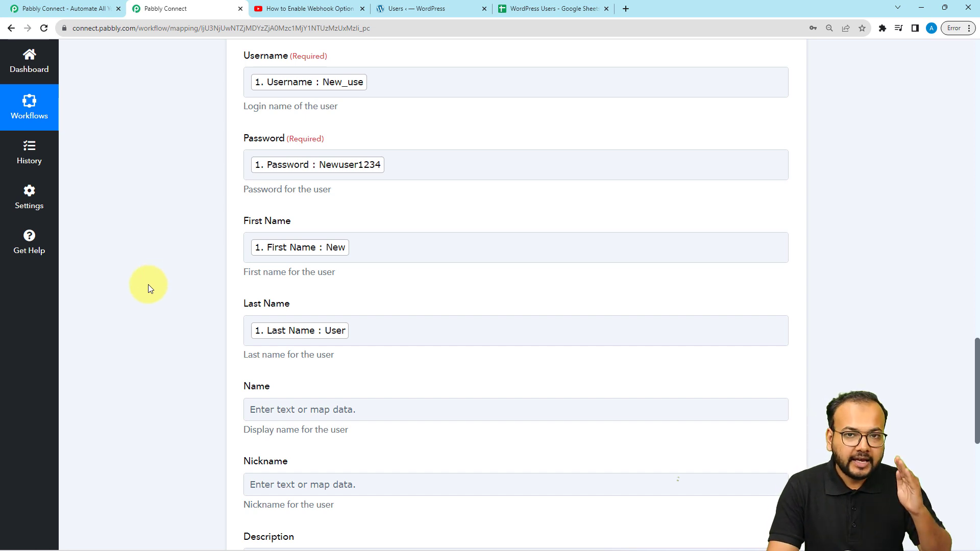
Check the end of the Create a User form and examine the existing accounts in the WordPress site's users list.
{"action": "scroll", "coordinate": [148, 285], "scroll_direction": "down", "scroll_amount": 6}
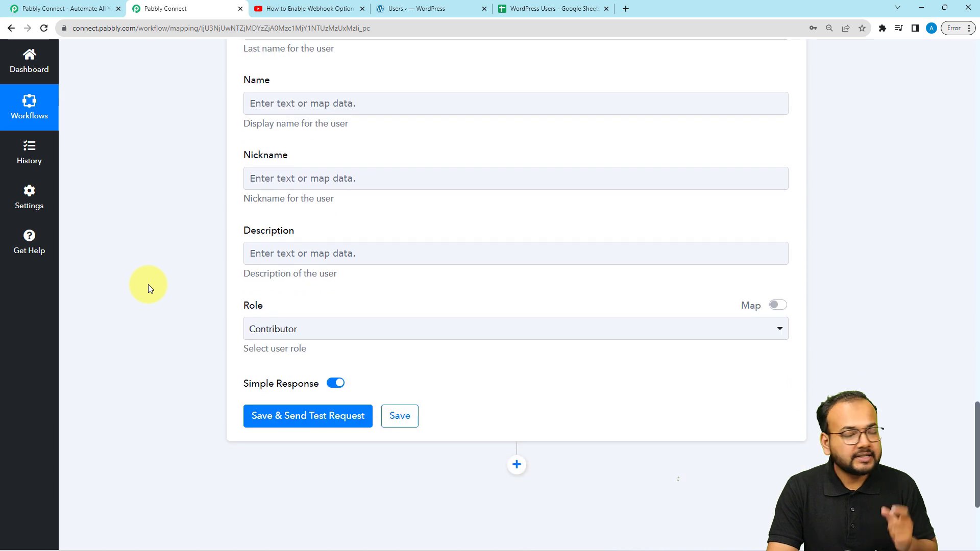
{"action": "scroll", "coordinate": [148, 283], "scroll_direction": "down", "scroll_amount": 2}
{"action": "scroll", "coordinate": [148, 283], "scroll_direction": "down", "scroll_amount": 1}
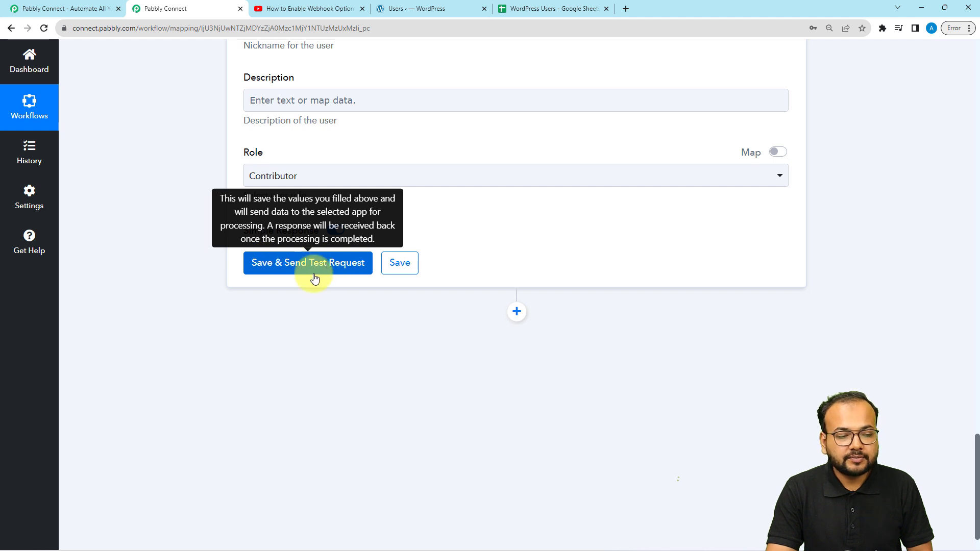
{"action": "left_click", "coordinate": [470, 5]}
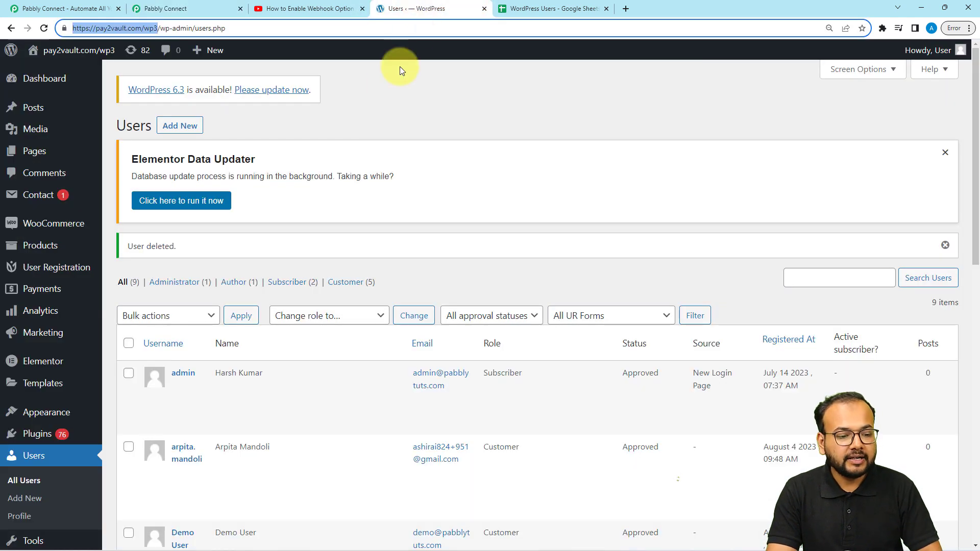
{"action": "scroll", "coordinate": [148, 176], "scroll_direction": "down", "scroll_amount": 2}
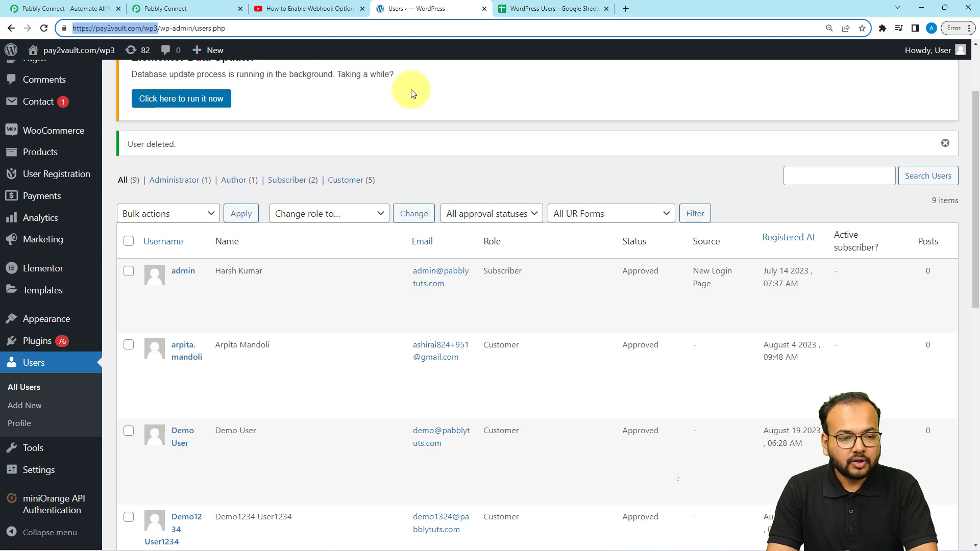
Return to Pabbly Connect, save the Create a User action with a test request, and inspect the Id in the response.
{"action": "left_click", "coordinate": [210, 6]}
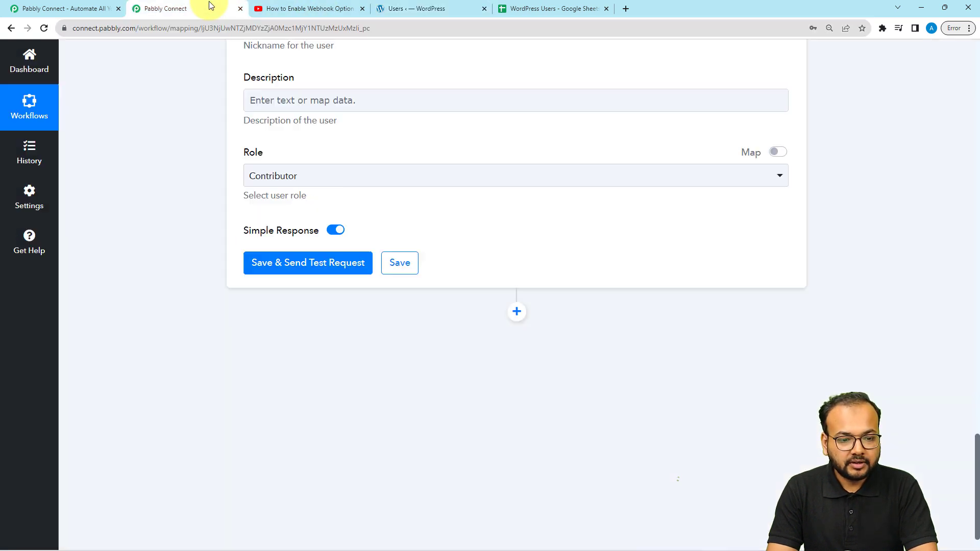
{"action": "left_click", "coordinate": [312, 264]}
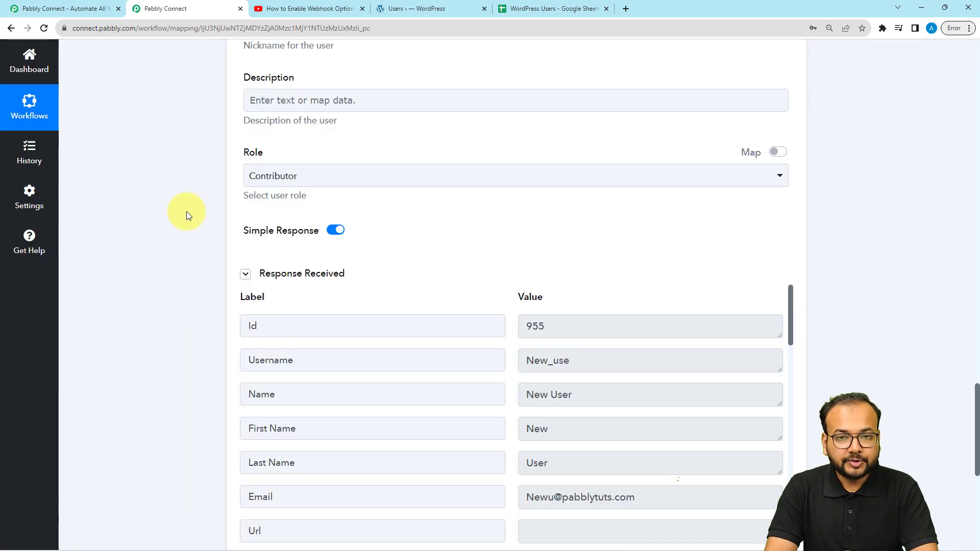
{"action": "scroll", "coordinate": [186, 212], "scroll_direction": "down", "scroll_amount": 2}
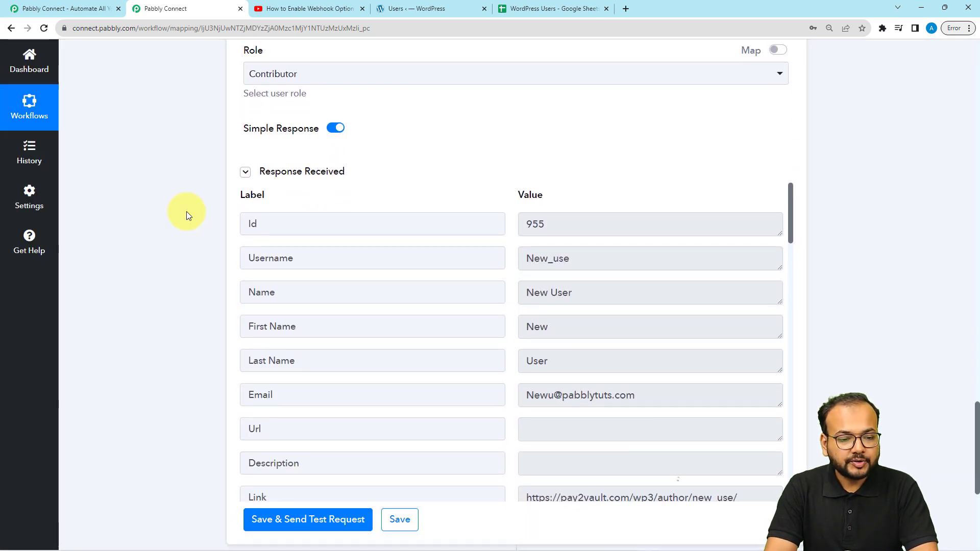
{"action": "double_click", "coordinate": [262, 229]}
{"action": "double_click", "coordinate": [525, 226]}
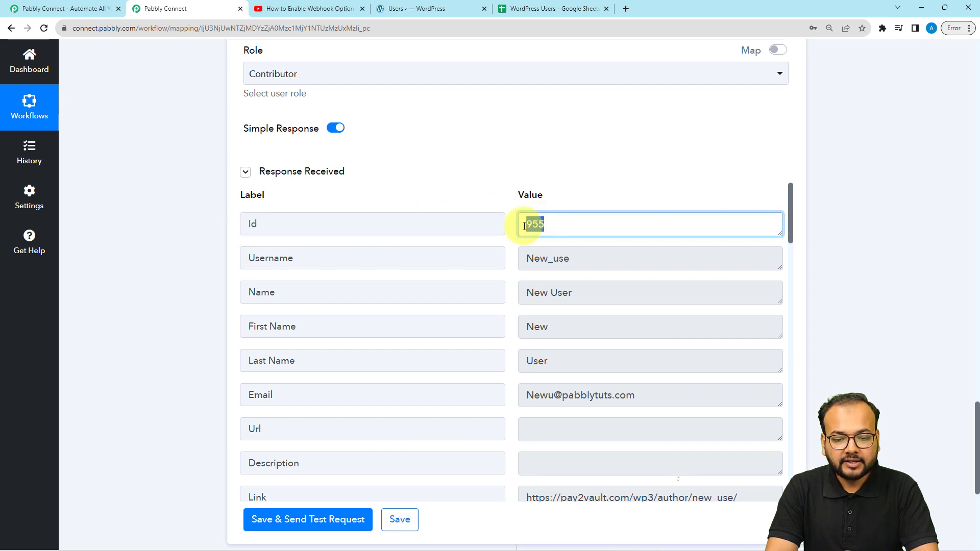
{"action": "left_click", "coordinate": [263, 172]}
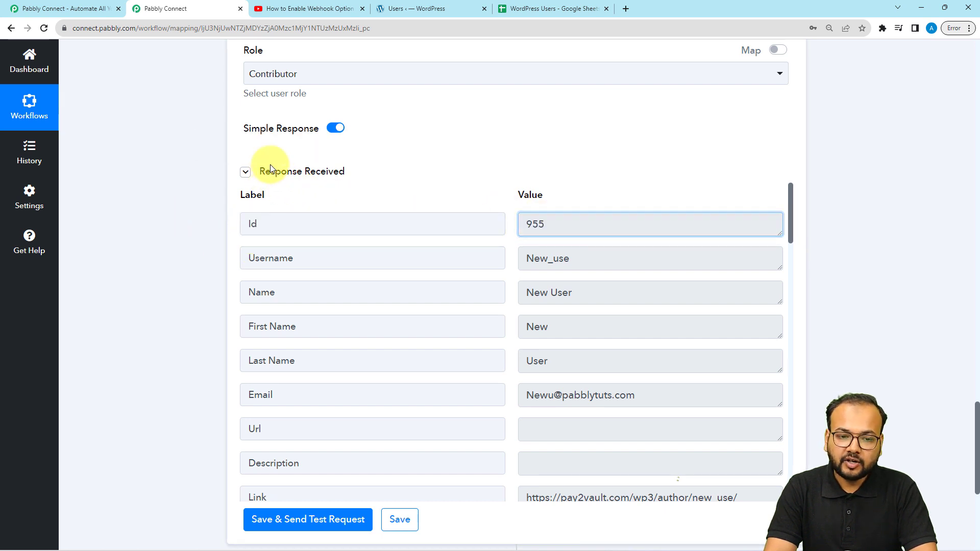
Switch to the WordPress users page, reload it and filter the list by the Contributor role to inspect the new account.
{"action": "left_click", "coordinate": [427, 9]}
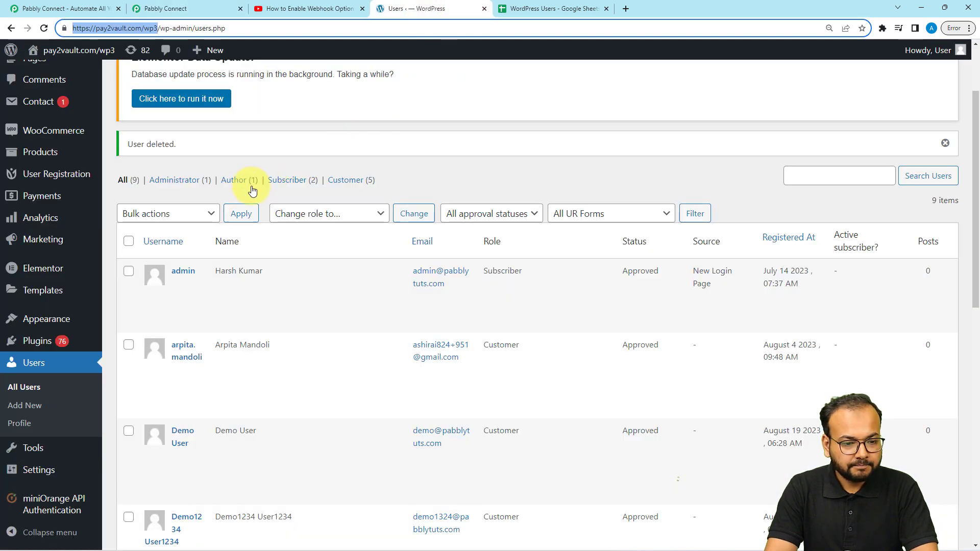
{"action": "left_click", "coordinate": [43, 28]}
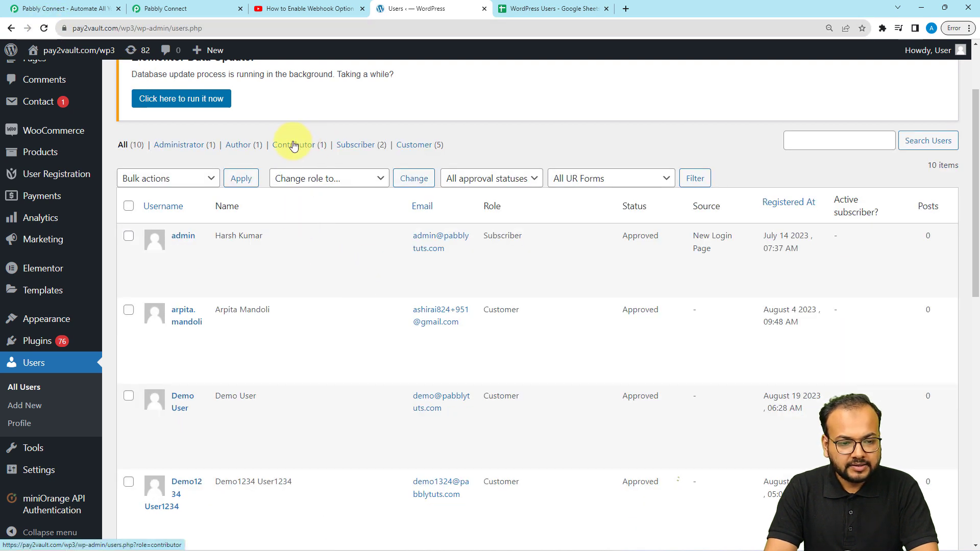
{"action": "left_click", "coordinate": [300, 148]}
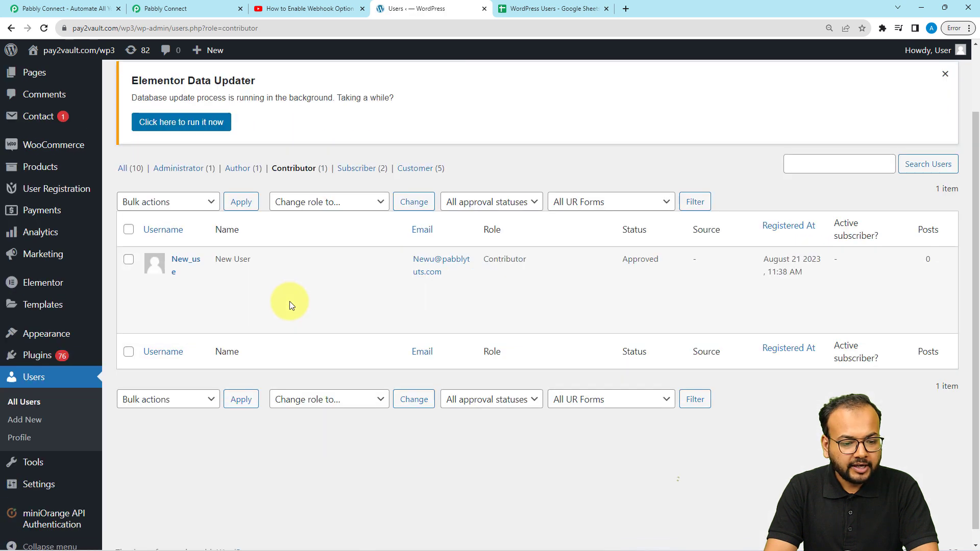
{"action": "scroll", "coordinate": [289, 301], "scroll_direction": "down", "scroll_amount": 1}
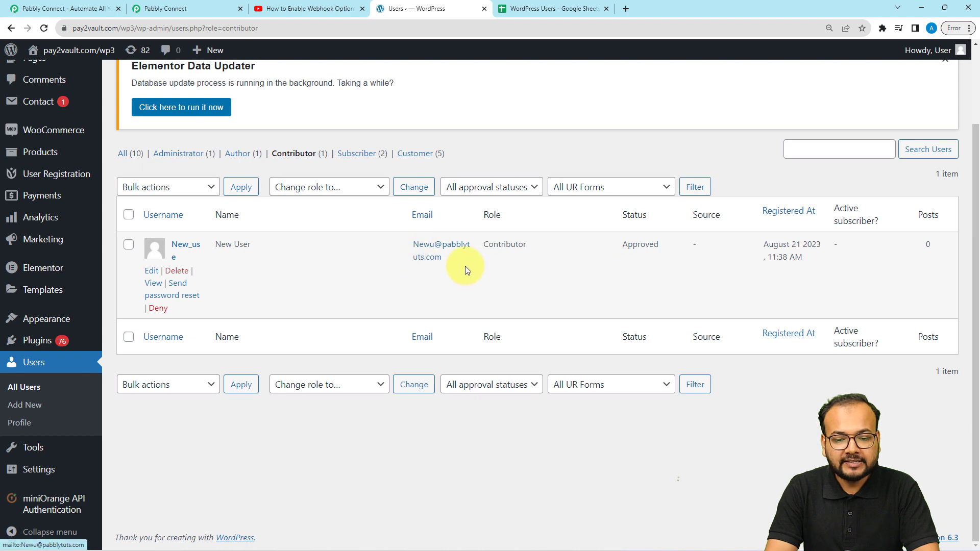
Return to the Pabbly Connect workflow and collapse both the WordPress action and the Google Sheets trigger.
{"action": "left_click", "coordinate": [198, 9]}
{"action": "scroll", "coordinate": [154, 271], "scroll_direction": "up", "scroll_amount": 6}
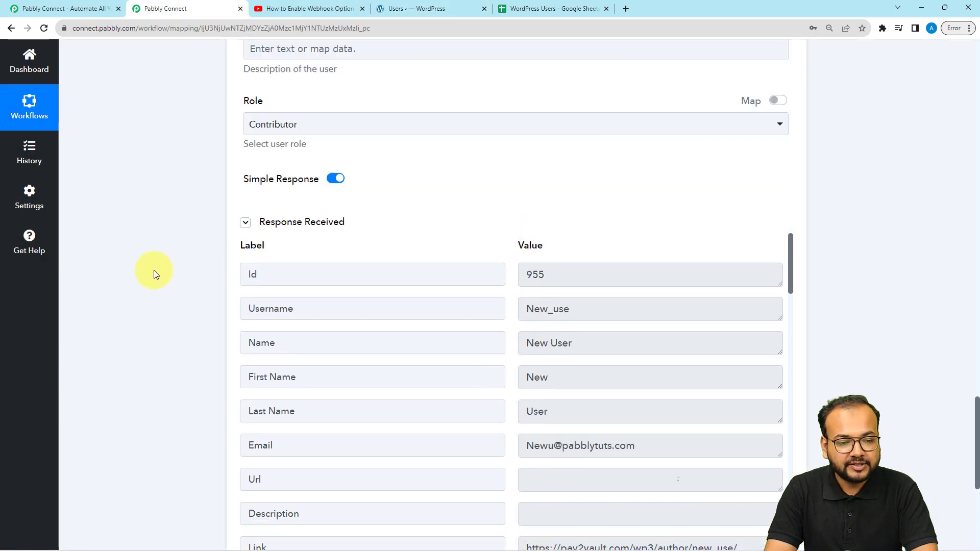
{"action": "scroll", "coordinate": [154, 270], "scroll_direction": "up", "scroll_amount": 9}
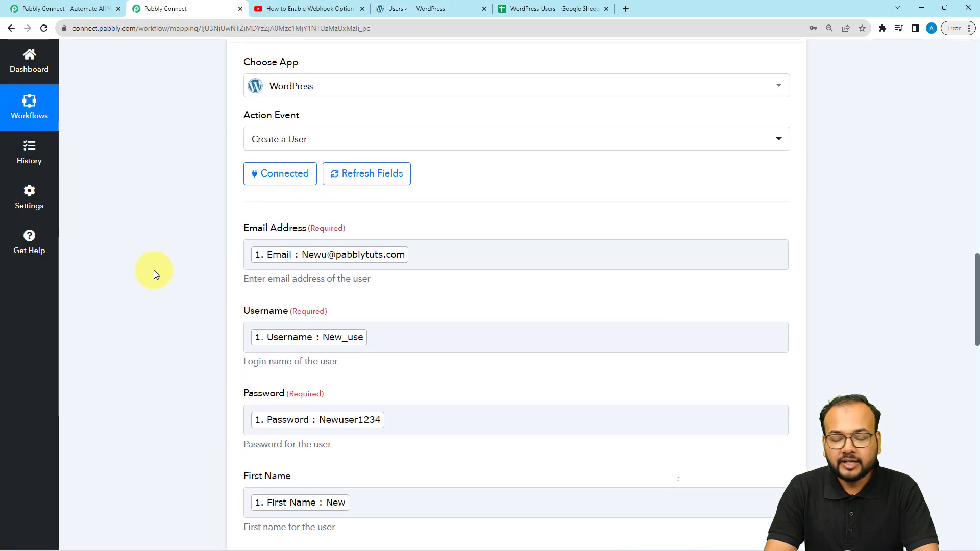
{"action": "scroll", "coordinate": [154, 271], "scroll_direction": "up", "scroll_amount": 2}
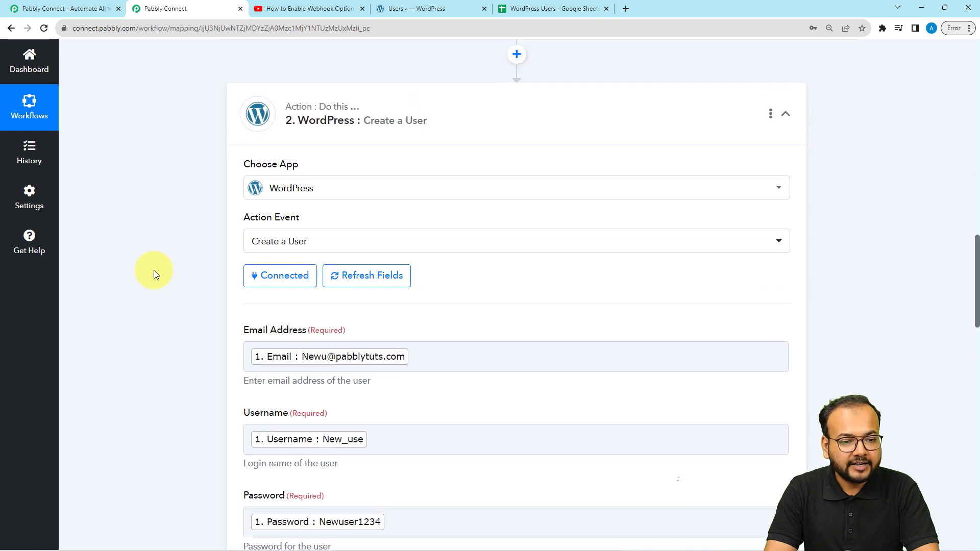
{"action": "left_click", "coordinate": [331, 120]}
{"action": "scroll", "coordinate": [129, 253], "scroll_direction": "up", "scroll_amount": 15}
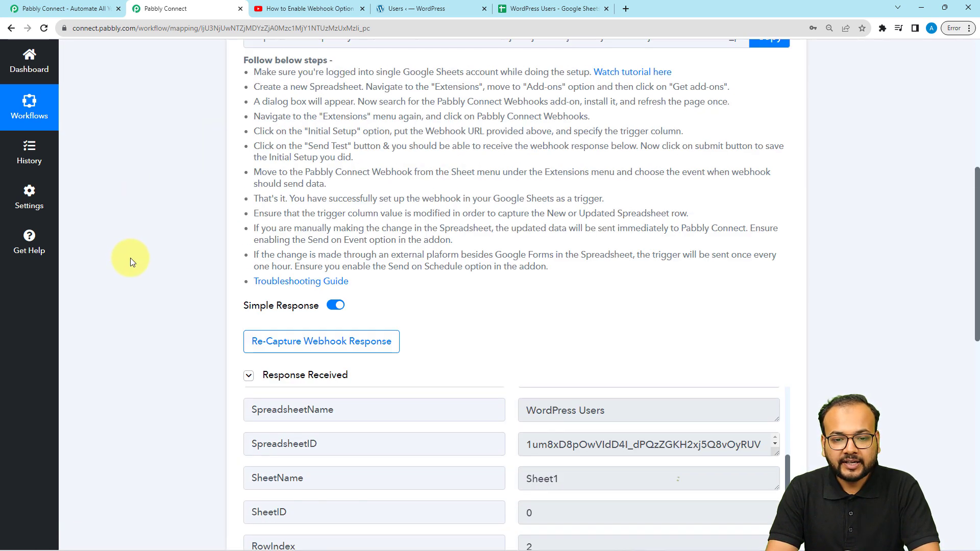
{"action": "scroll", "coordinate": [130, 258], "scroll_direction": "up", "scroll_amount": 3}
{"action": "left_click", "coordinate": [277, 200]}
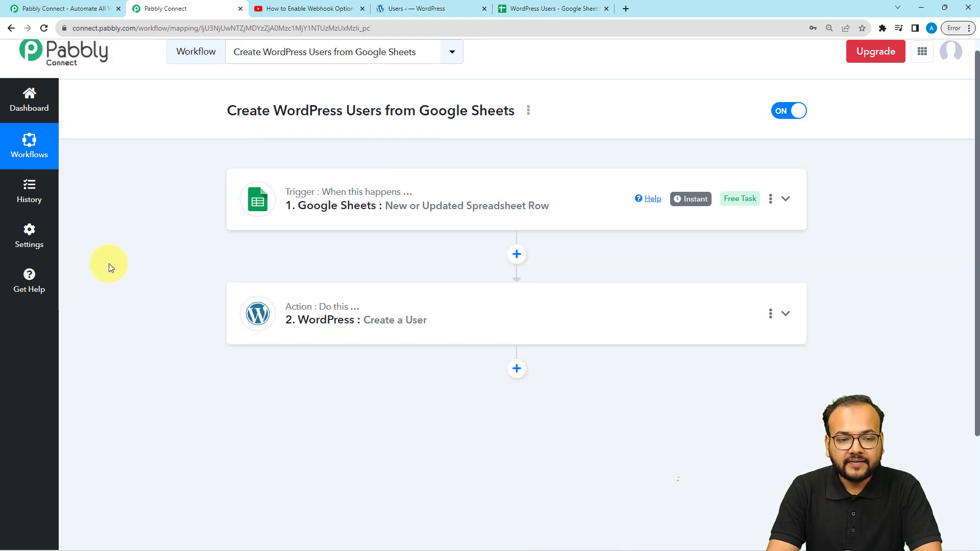
Review the two-step workflow overview alongside the source rows in the WordPress Users spreadsheet.
{"action": "scroll", "coordinate": [109, 263], "scroll_direction": "up", "scroll_amount": 1}
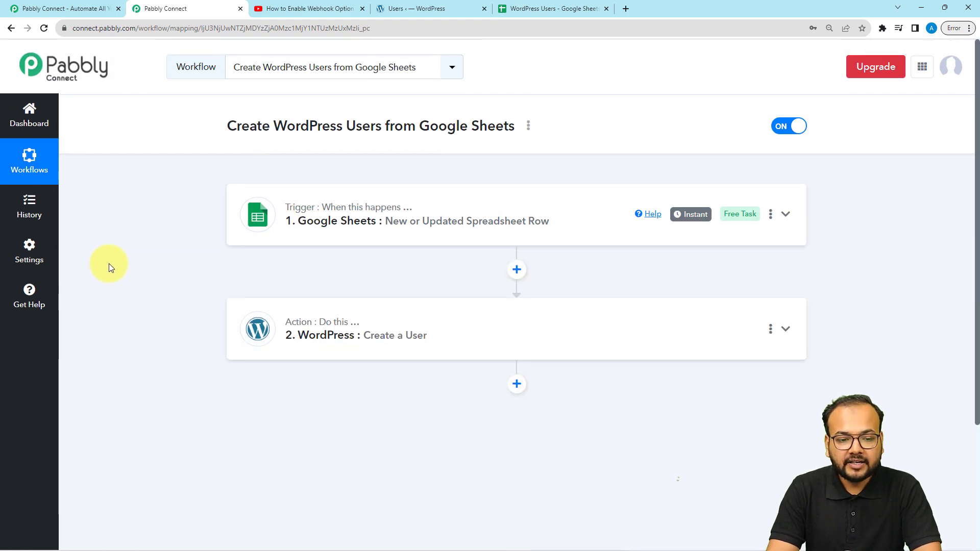
{"action": "left_click", "coordinate": [568, 11]}
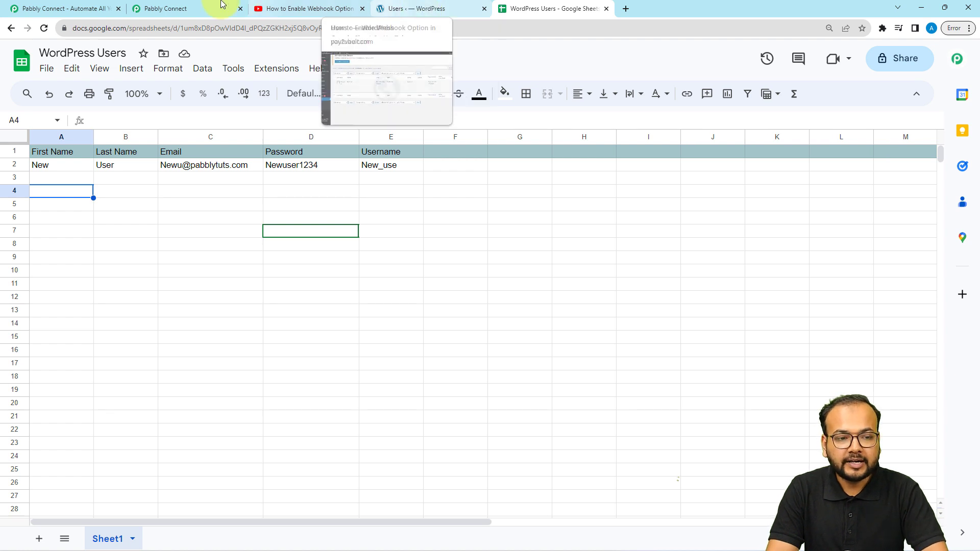
{"action": "left_click", "coordinate": [157, 6]}
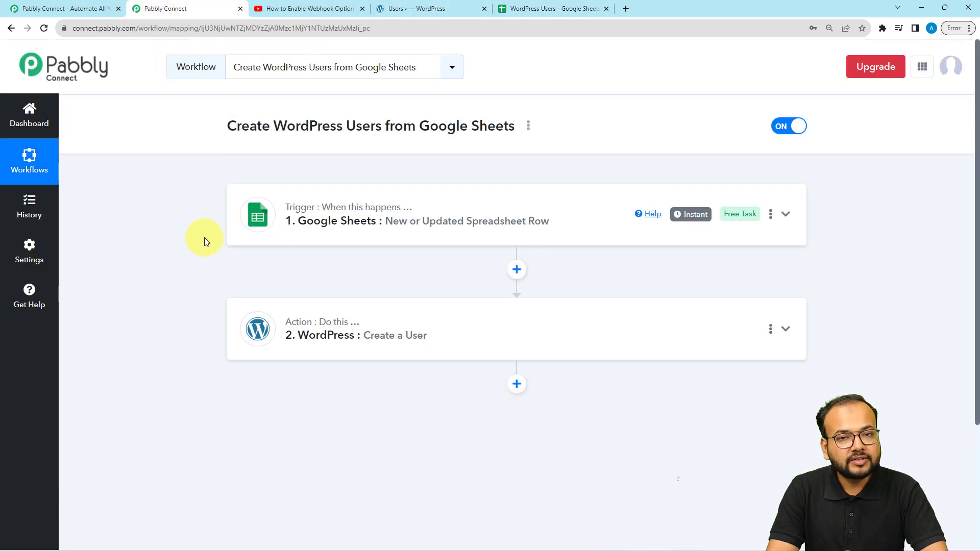